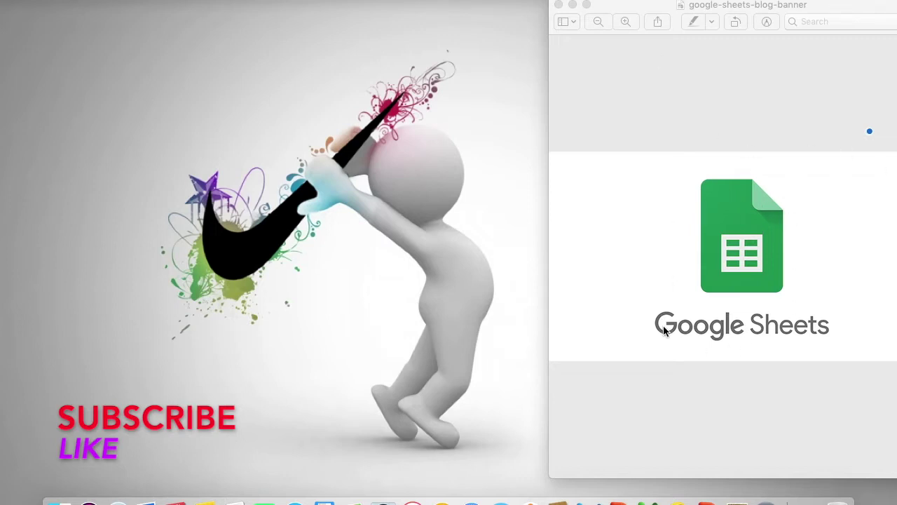
Step: Search Google for 'google sheet' in Safari and continue to the Google Sheets home page
{"action": "left_click", "coordinate": [484, 482]}
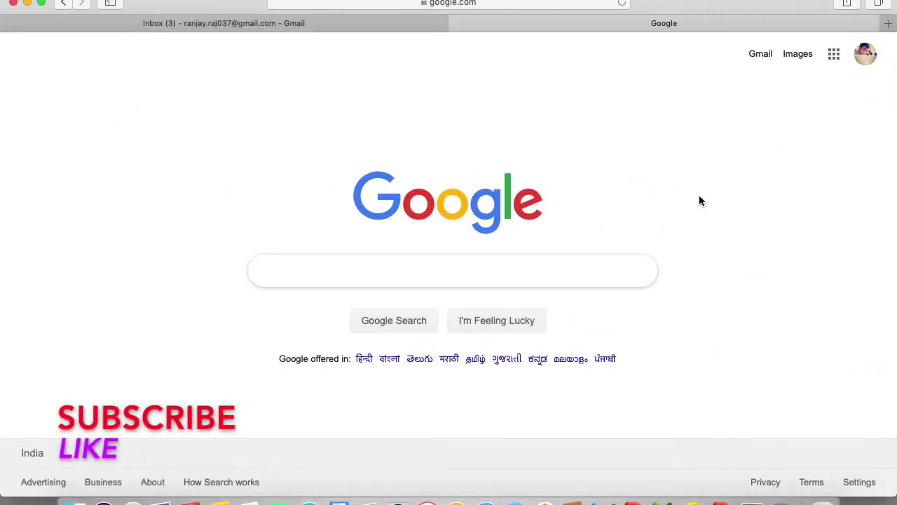
{"action": "type", "text": "g"}
{"action": "type", "text": "oogle sheet"}
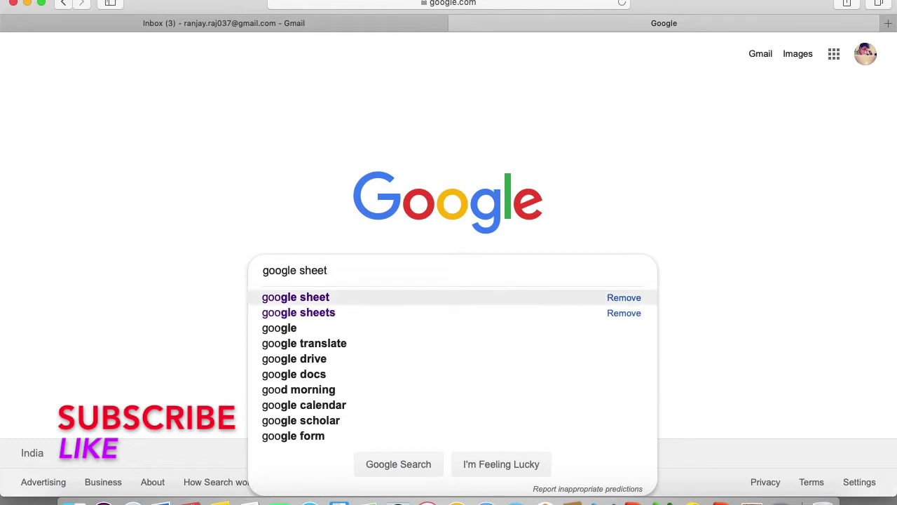
{"action": "key", "text": "Return"}
{"action": "left_click", "coordinate": [297, 166]}
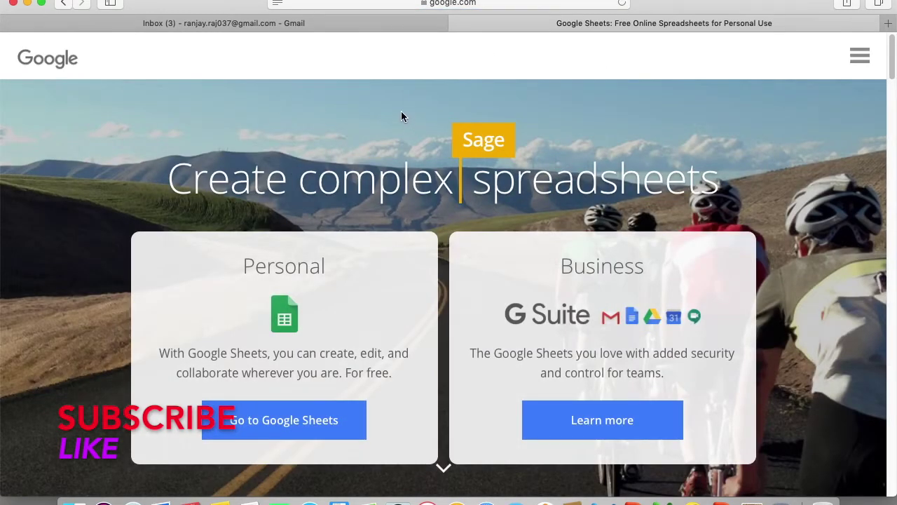
{"action": "left_click", "coordinate": [301, 427]}
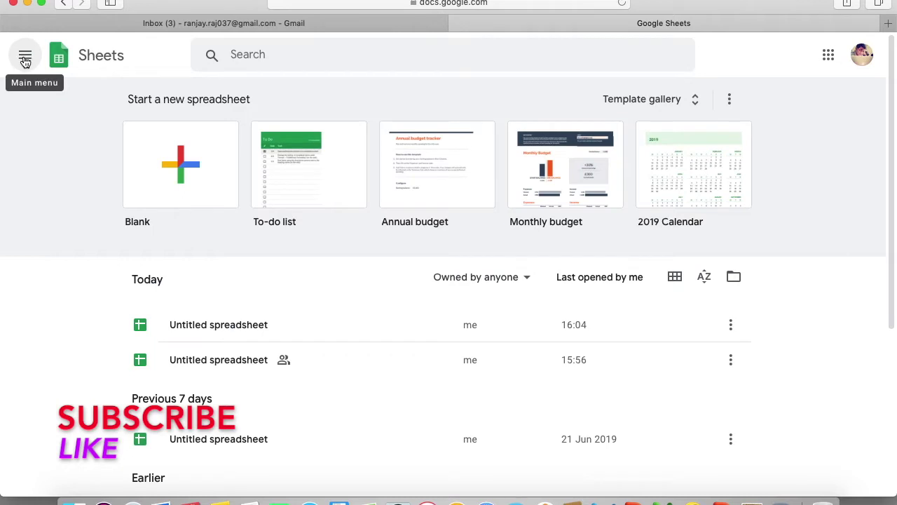
Step: Start a new Blank spreadsheet from the Google Sheets home page
{"action": "left_click", "coordinate": [24, 60]}
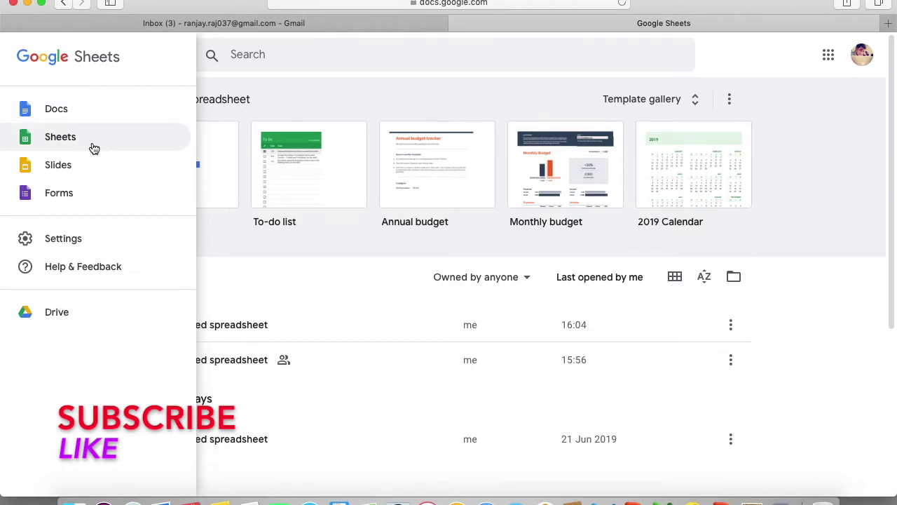
{"action": "left_click", "coordinate": [67, 140]}
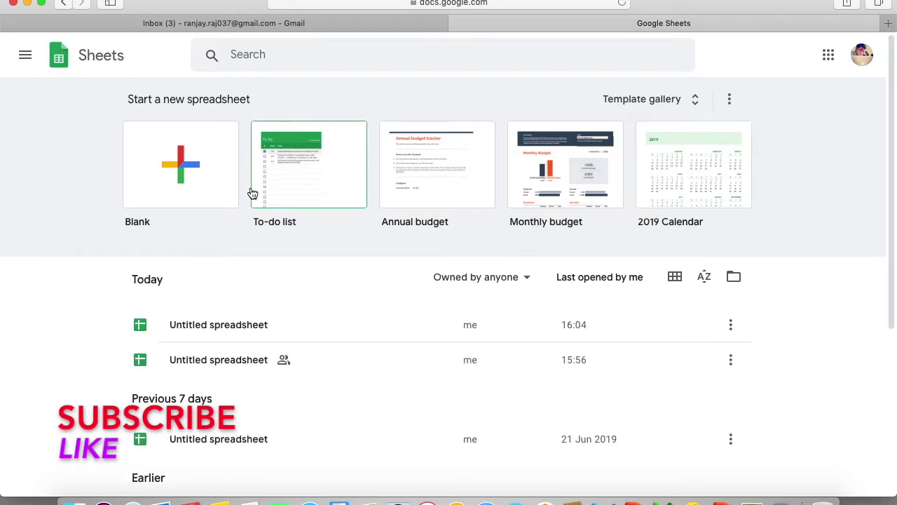
{"action": "left_click", "coordinate": [183, 171]}
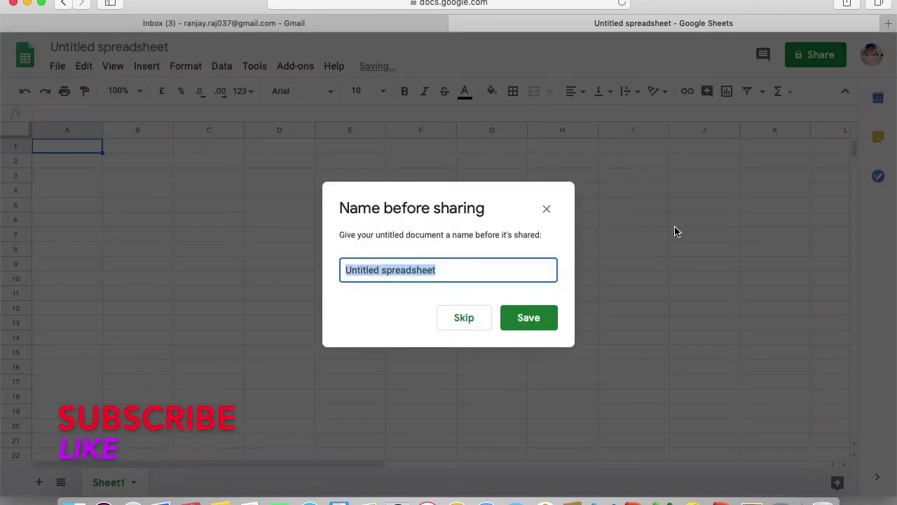
Step: Skip naming, add the contact as an editor with the note 'note', and send the invitation
{"action": "left_click", "coordinate": [478, 323]}
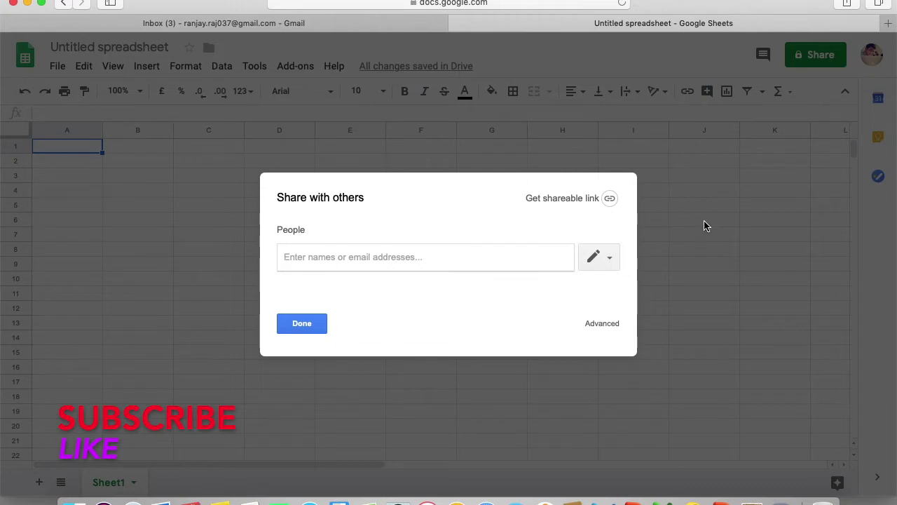
{"action": "type", "text": "kranjay"}
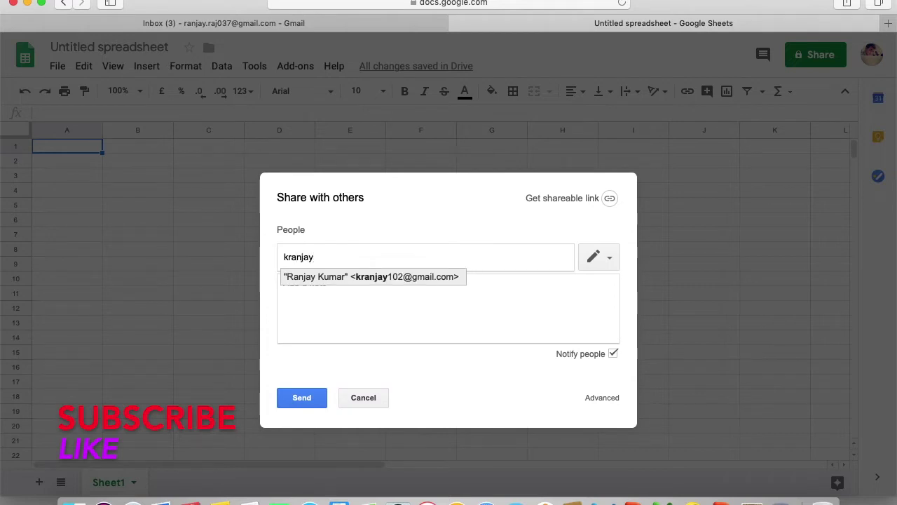
{"action": "key", "text": "Return"}
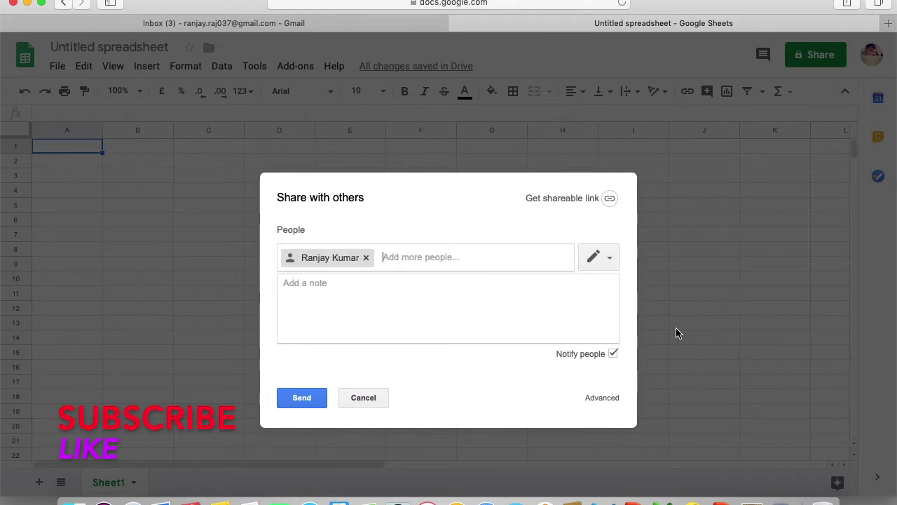
{"action": "left_click", "coordinate": [457, 297]}
{"action": "type", "text": "note"}
{"action": "left_click", "coordinate": [302, 400]}
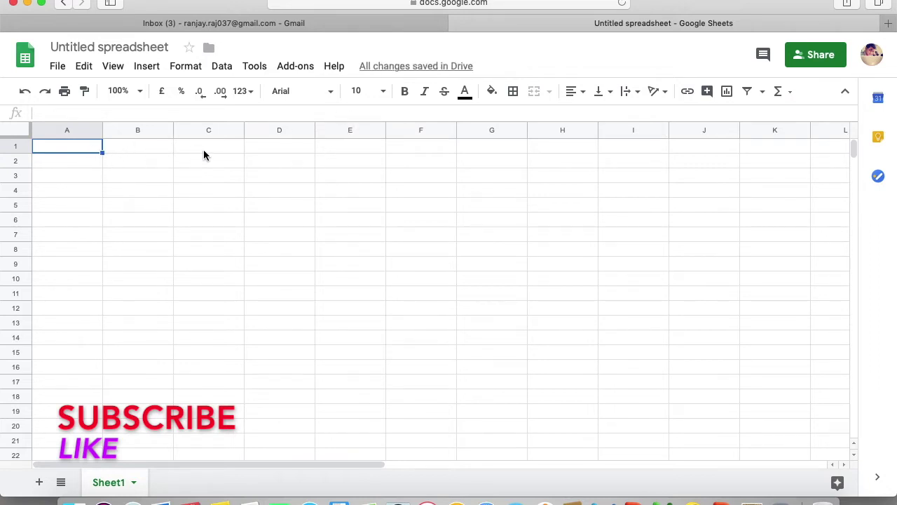
Step: Type the headers English, Hindi, Punjabi and Gujrati across A1:D1
{"action": "mouse_move", "coordinate": [208, 131]}
{"action": "type", "text": "Englis"}
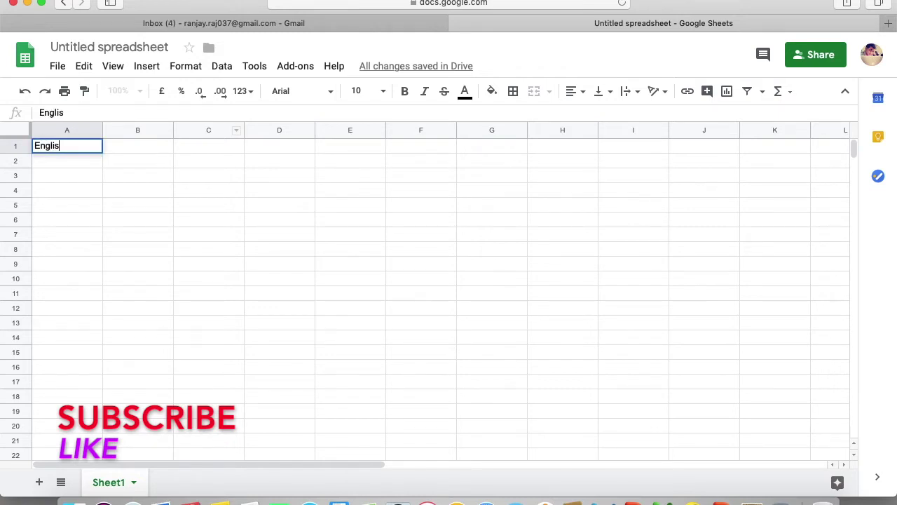
{"action": "type", "text": "h"}
{"action": "key", "text": "Tab"}
{"action": "type", "text": "h"}
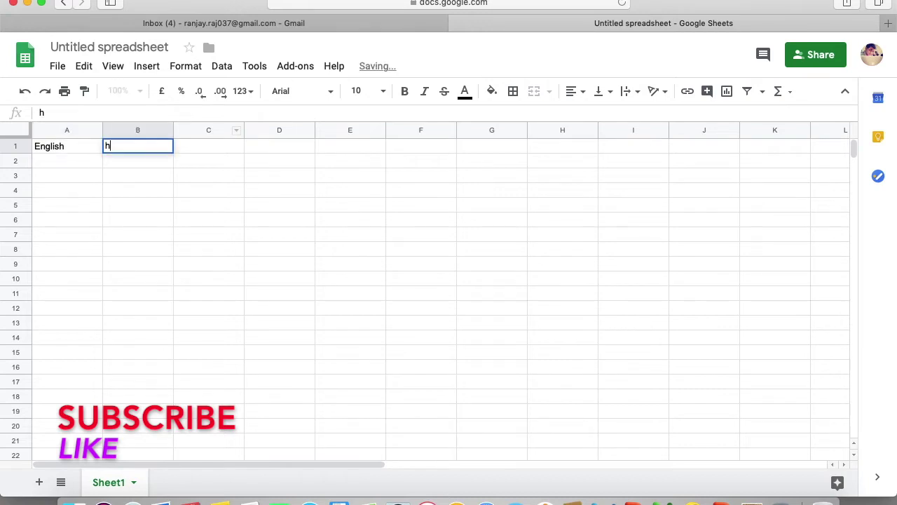
{"action": "key", "text": "BackSpace"}
{"action": "type", "text": "Hindi"}
{"action": "key", "text": "Tab"}
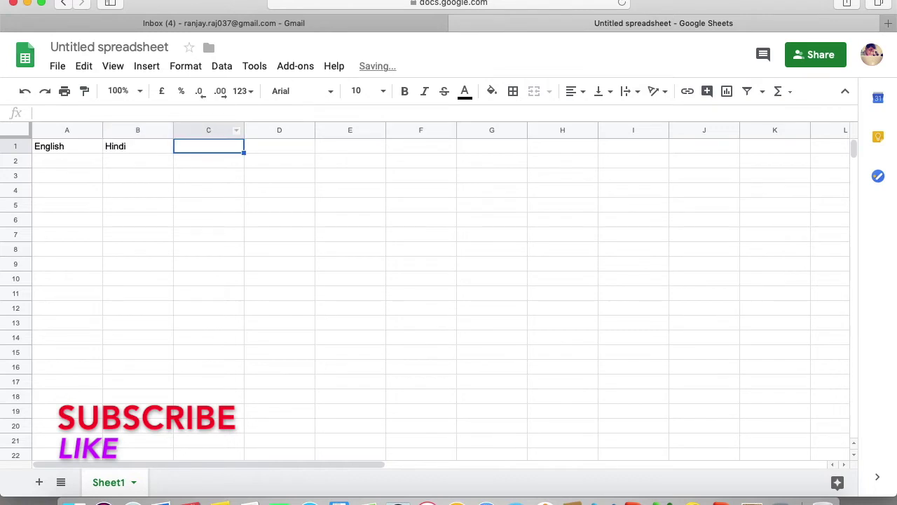
{"action": "type", "text": "Pu"}
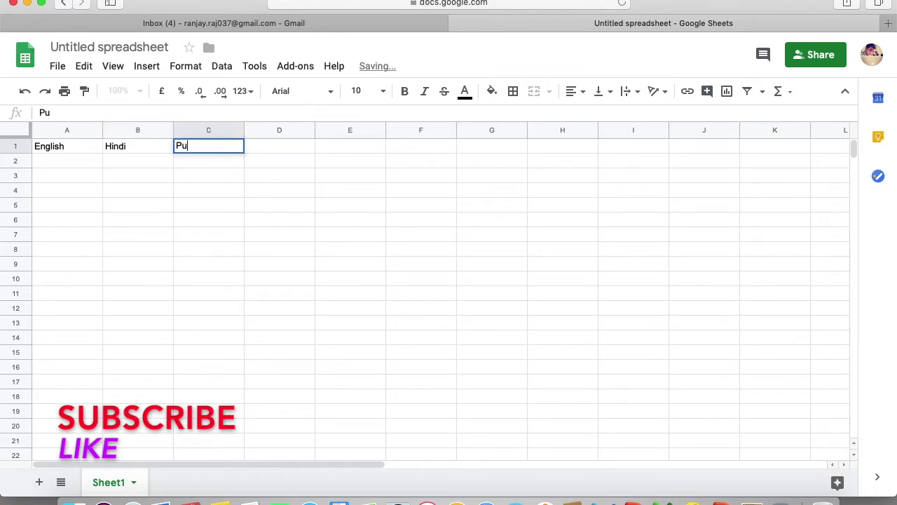
{"action": "type", "text": "njabi"}
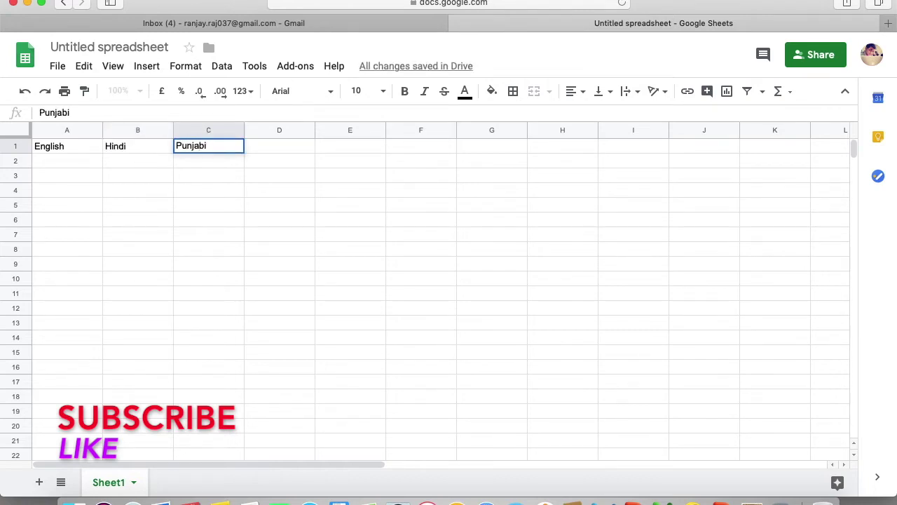
{"action": "key", "text": "Tab"}
{"action": "type", "text": "Gujra"}
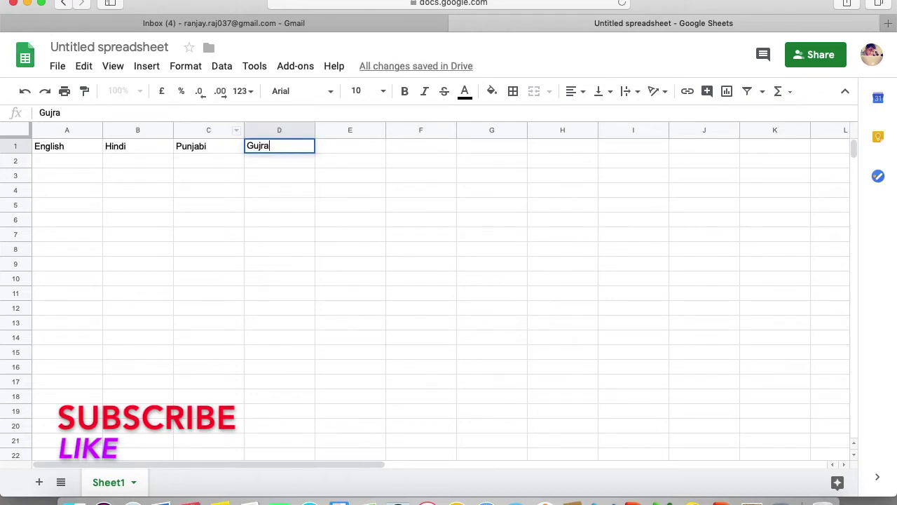
{"action": "type", "text": "ti"}
{"action": "left_click", "coordinate": [52, 161]}
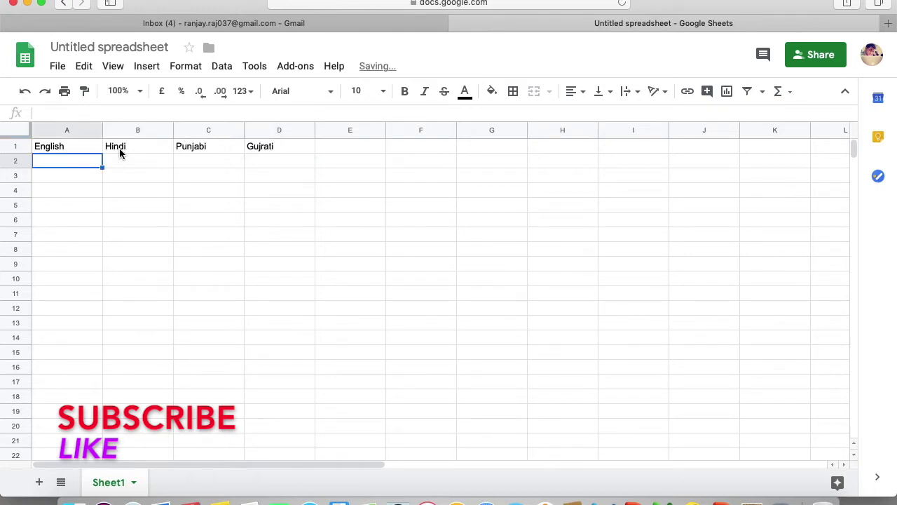
Step: Enter Hi, Hello and How are you in A2:A4 under English
{"action": "type", "text": "hi"}
{"action": "key", "text": "BackSpace"}
{"action": "key", "text": "BackSpace"}
{"action": "type", "text": "Hi"}
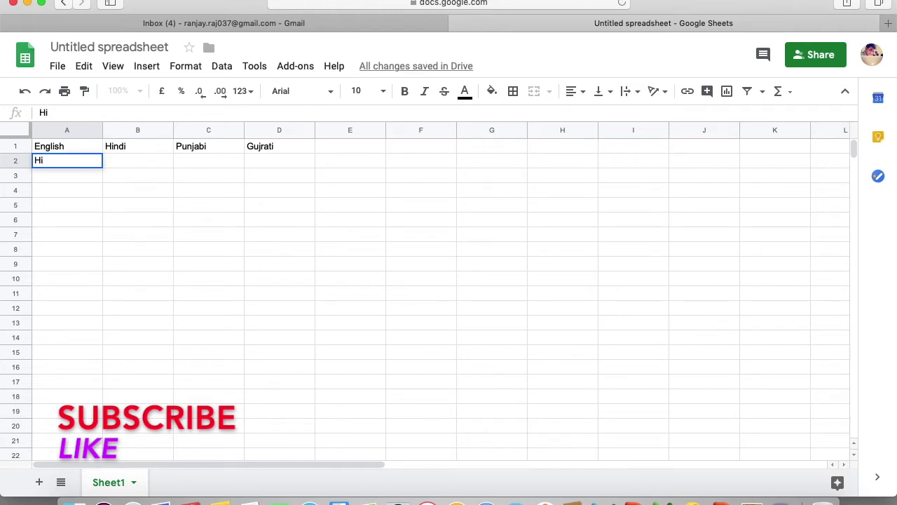
{"action": "key", "text": "Return"}
{"action": "type", "text": "Hello"}
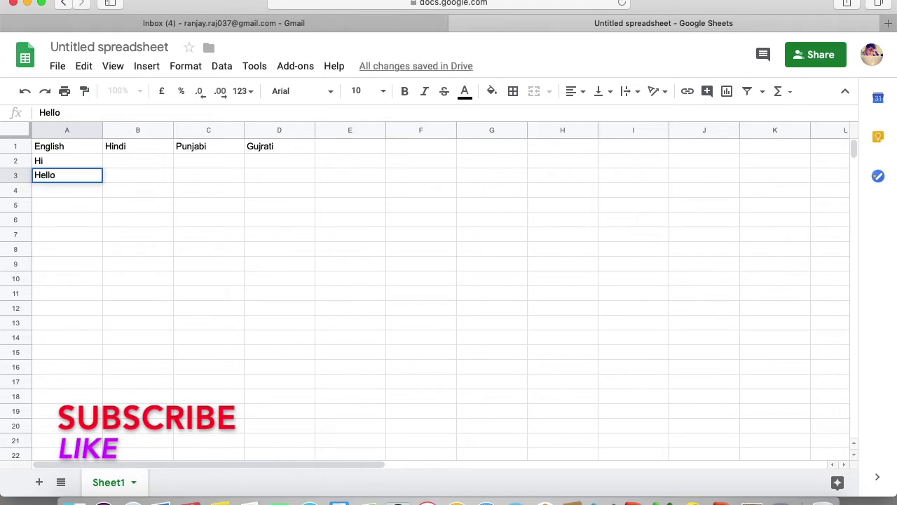
{"action": "key", "text": "Return"}
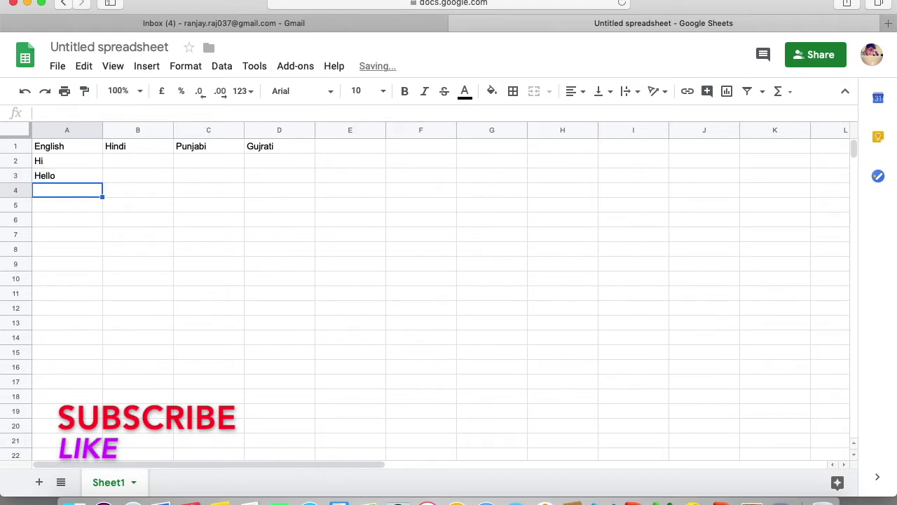
{"action": "type", "text": "How "}
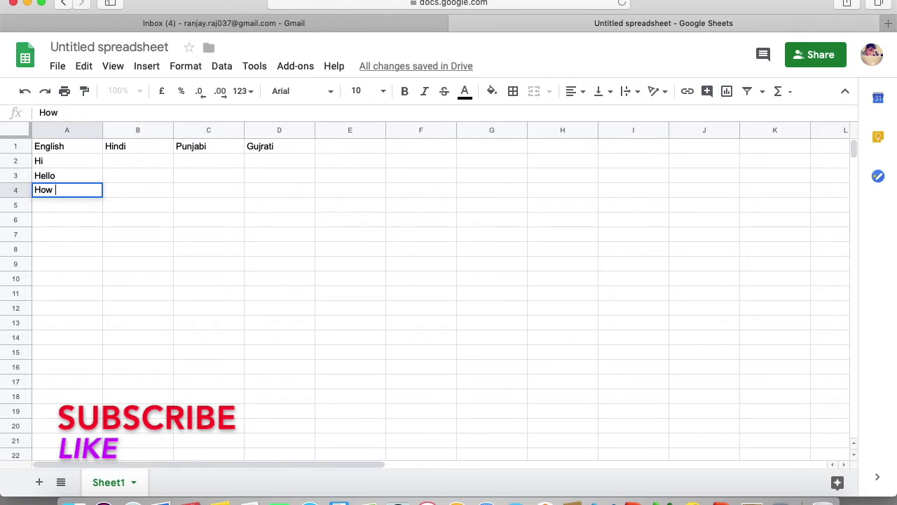
{"action": "type", "text": "are "}
{"action": "type", "text": "you"}
{"action": "left_click", "coordinate": [143, 164]}
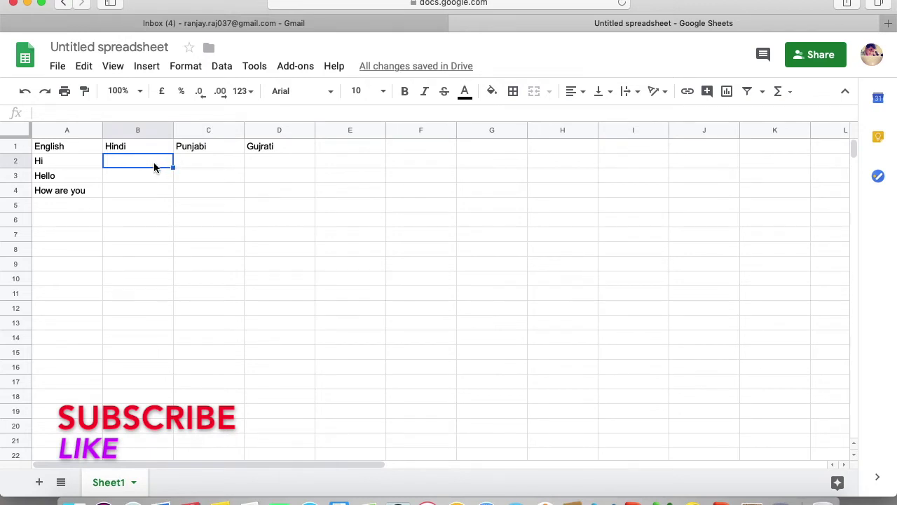
Step: Enter =GOOGLETRANSLATE(A2,"en","hi") in B2 to show Hi in Hindi
{"action": "type", "text": "="}
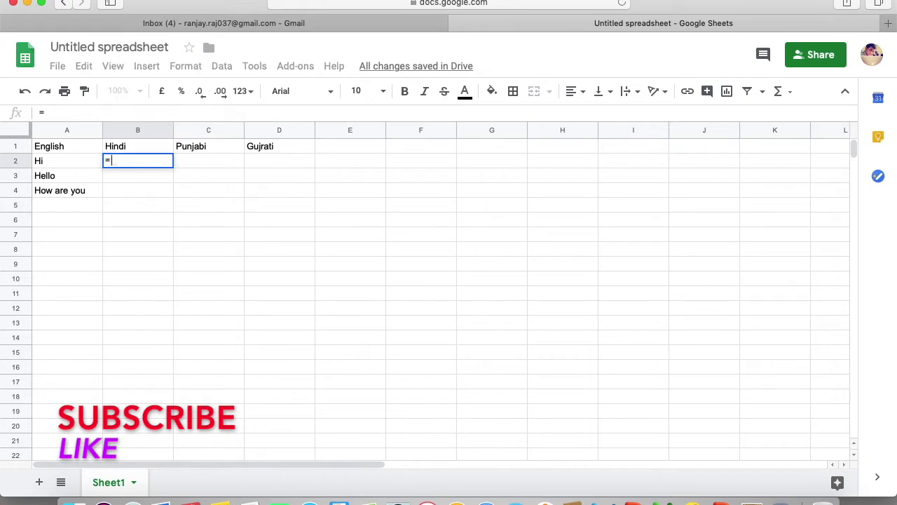
{"action": "type", "text": "goo"}
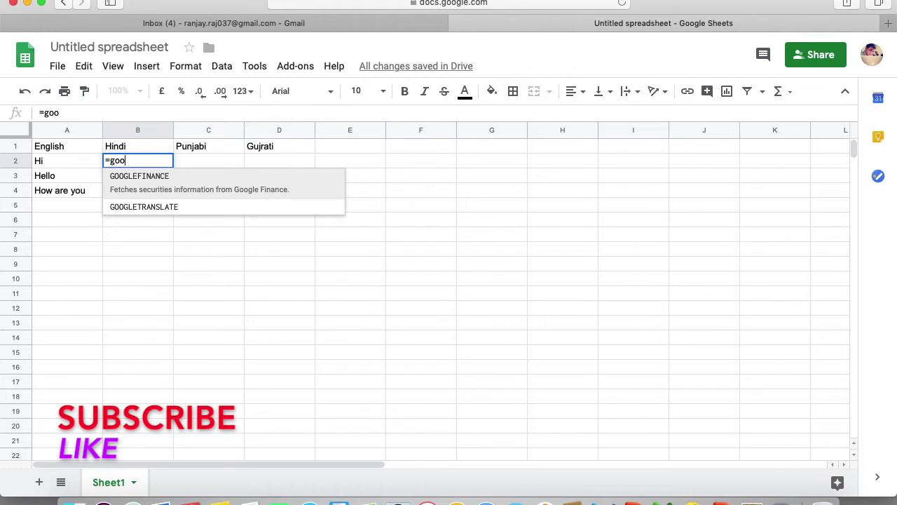
{"action": "key", "text": "Down"}
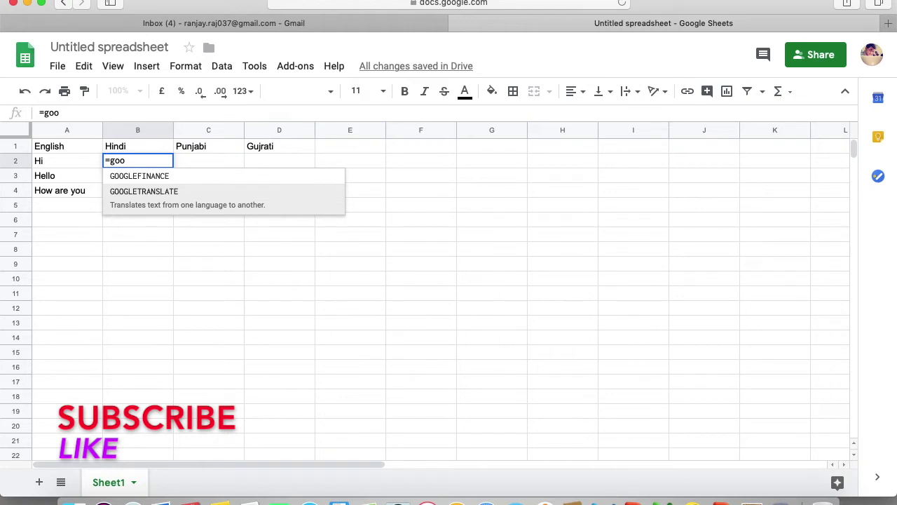
{"action": "key", "text": "Tab"}
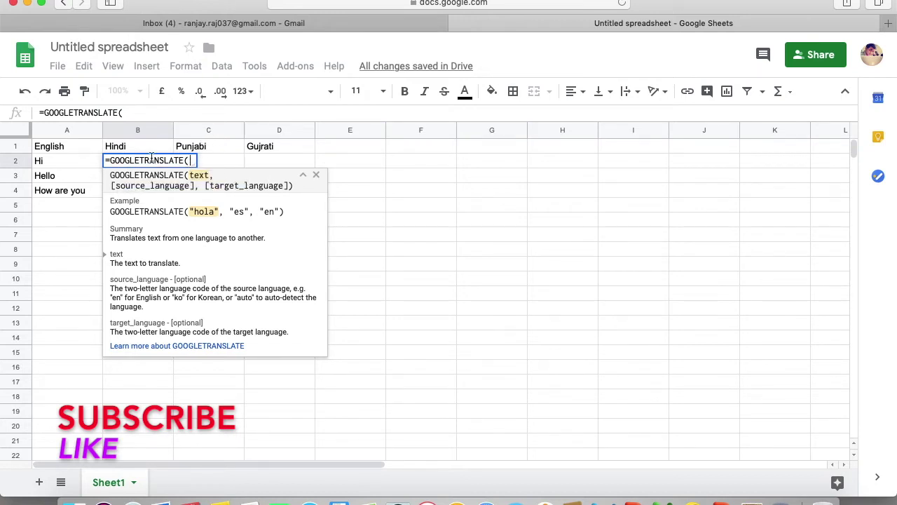
{"action": "left_click", "coordinate": [83, 165]}
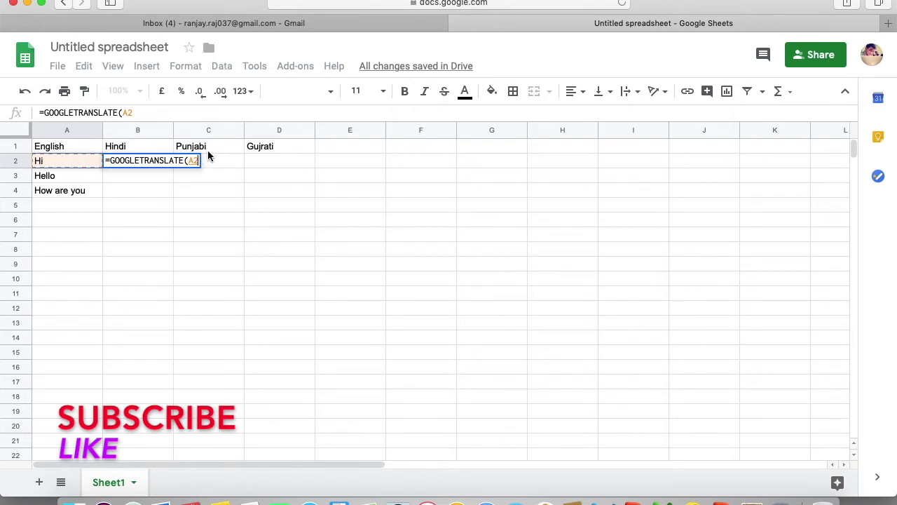
{"action": "type", "text": ","}
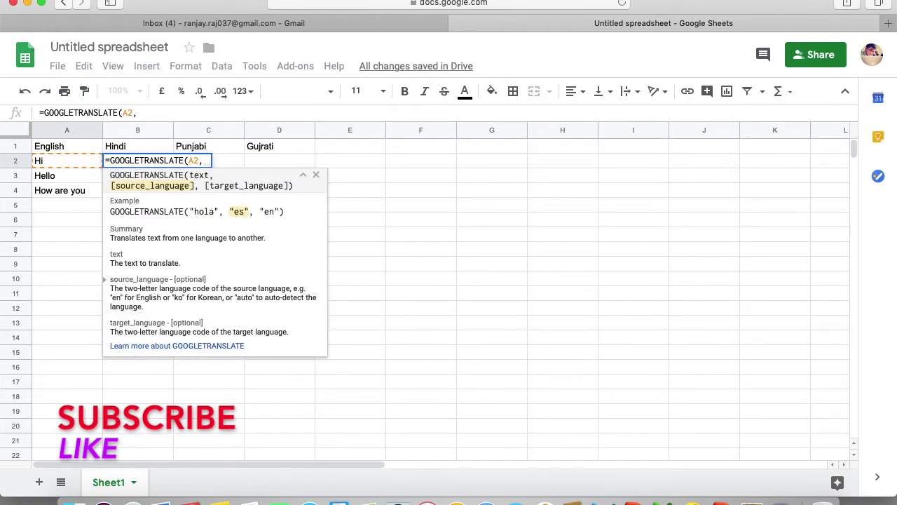
{"action": "type", "text": "\""}
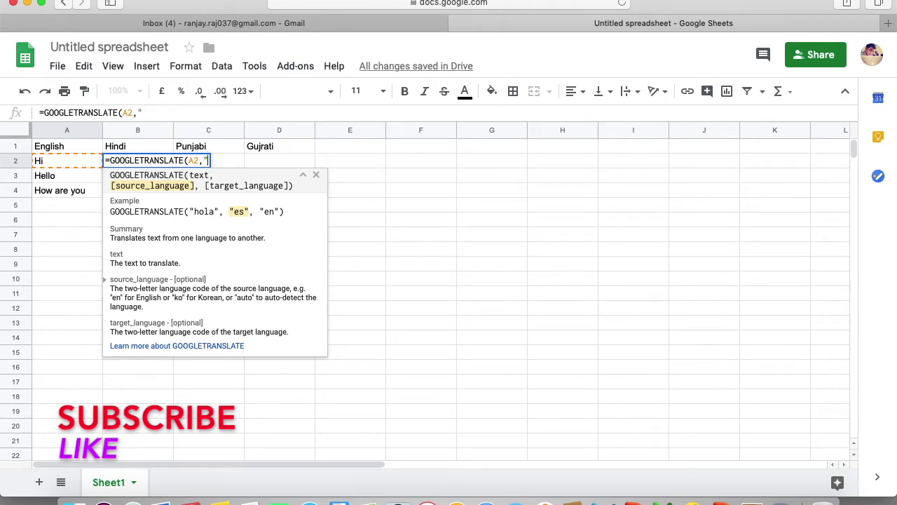
{"action": "type", "text": "en"}
{"action": "type", "text": "\""}
{"action": "type", "text": ","}
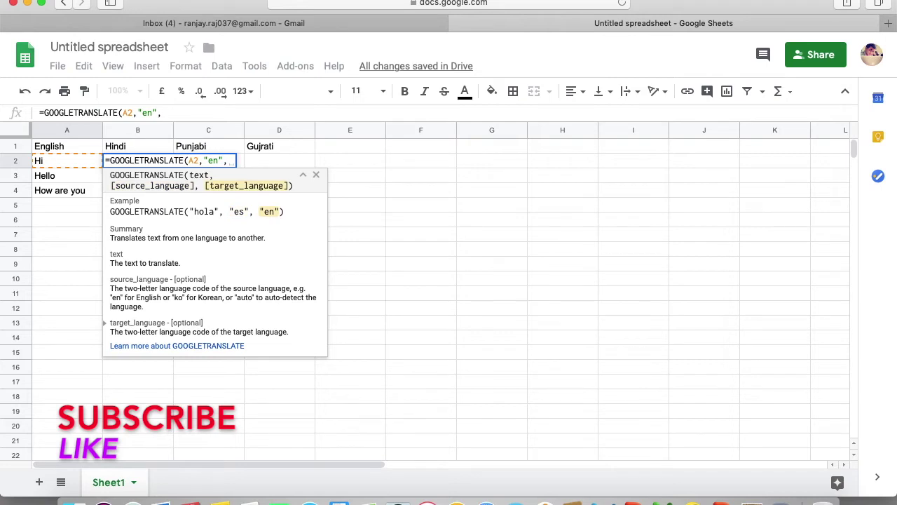
{"action": "type", "text": "\""}
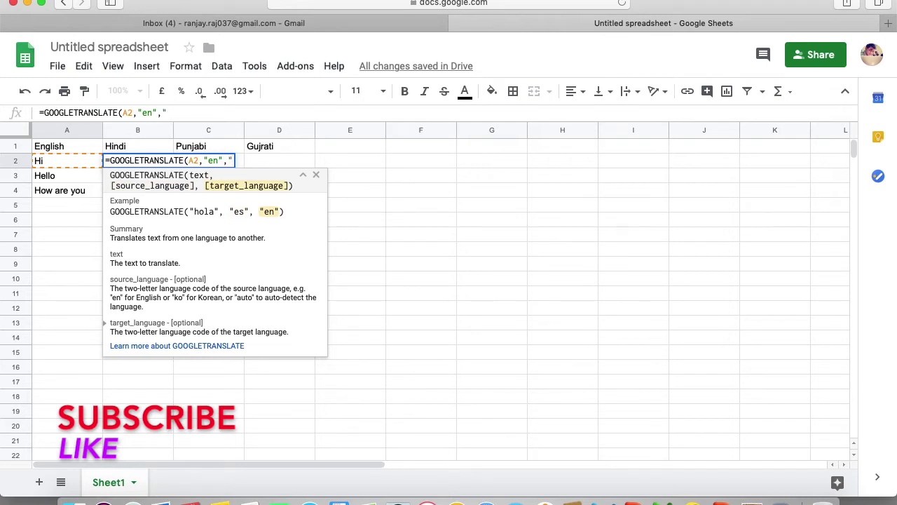
{"action": "type", "text": "e"}
{"action": "key", "text": "BackSpace"}
{"action": "type", "text": "hi\")"}
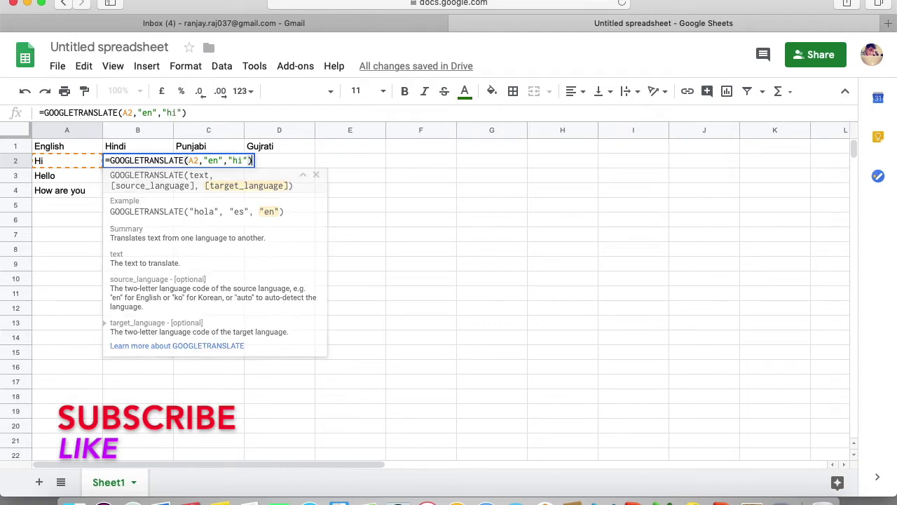
{"action": "key", "text": "Return"}
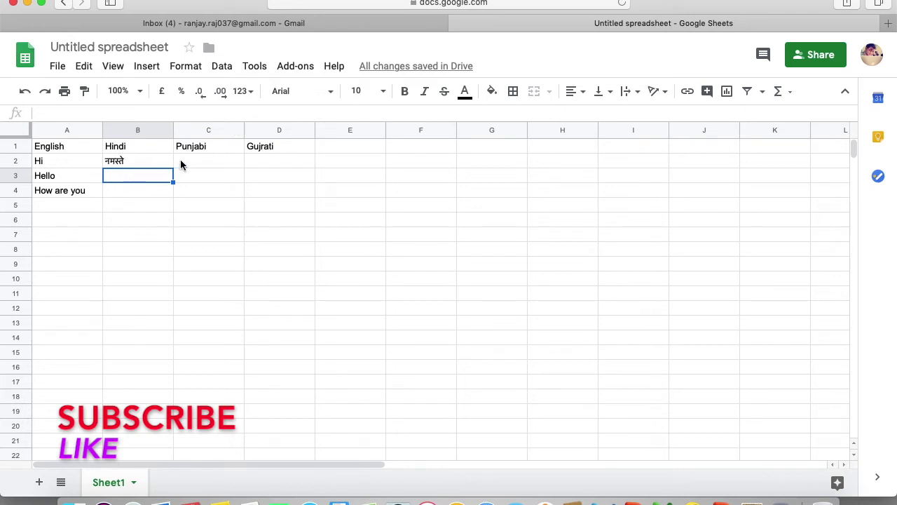
Step: Enter =GOOGLETRANSLATE(A2,"en","pa") in C2, fixing typos along the way
{"action": "left_click", "coordinate": [203, 160]}
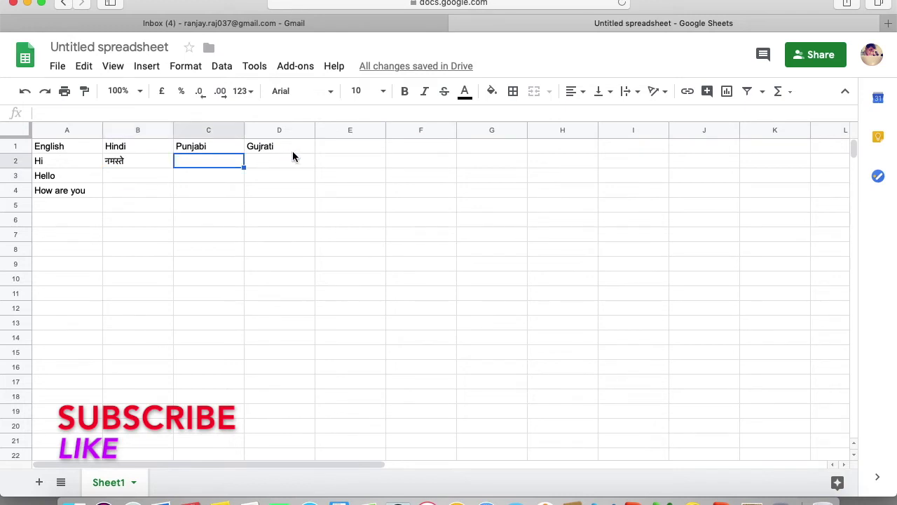
{"action": "type", "text": "="}
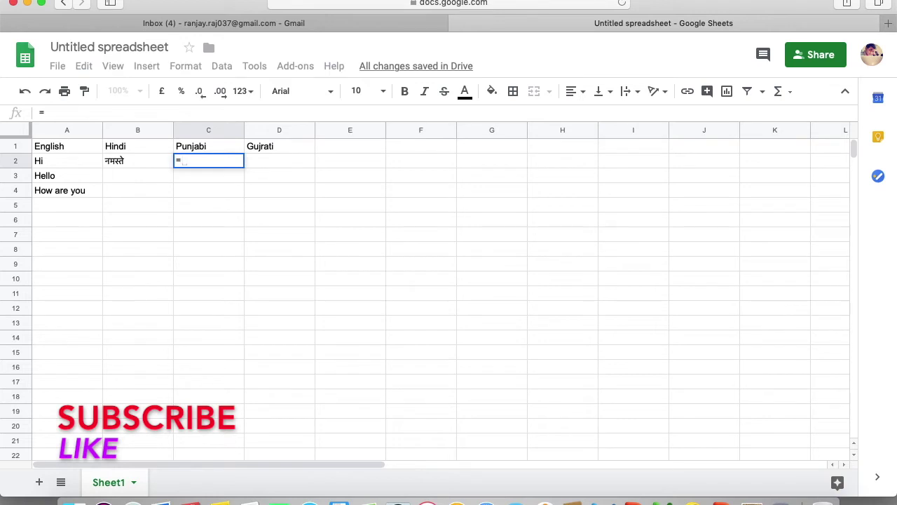
{"action": "type", "text": "(goo"}
{"action": "key", "text": "BackSpace"}
{"action": "key", "text": "BackSpace"}
{"action": "key", "text": "BackSpace"}
{"action": "key", "text": "BackSpace"}
{"action": "type", "text": "goo"}
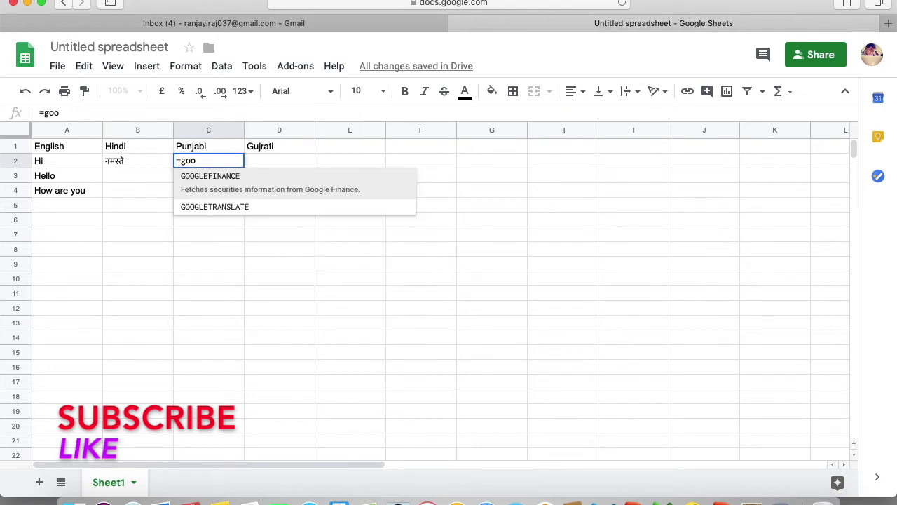
{"action": "key", "text": "Down"}
{"action": "key", "text": "Tab"}
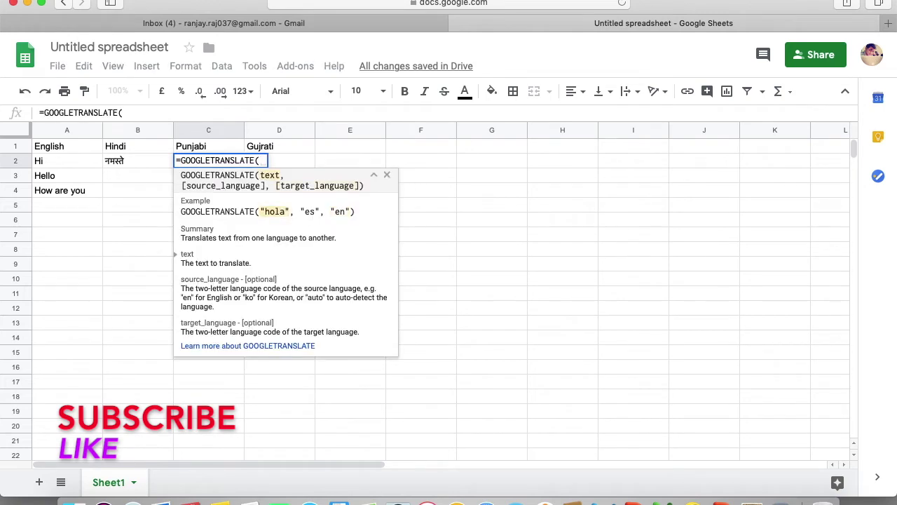
{"action": "left_click", "coordinate": [68, 161]}
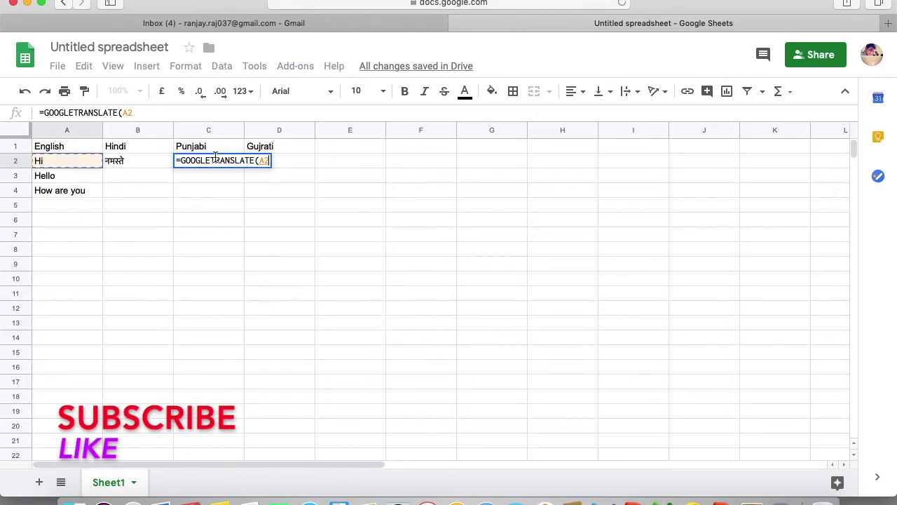
{"action": "type", "text": ","}
{"action": "type", "text": "("}
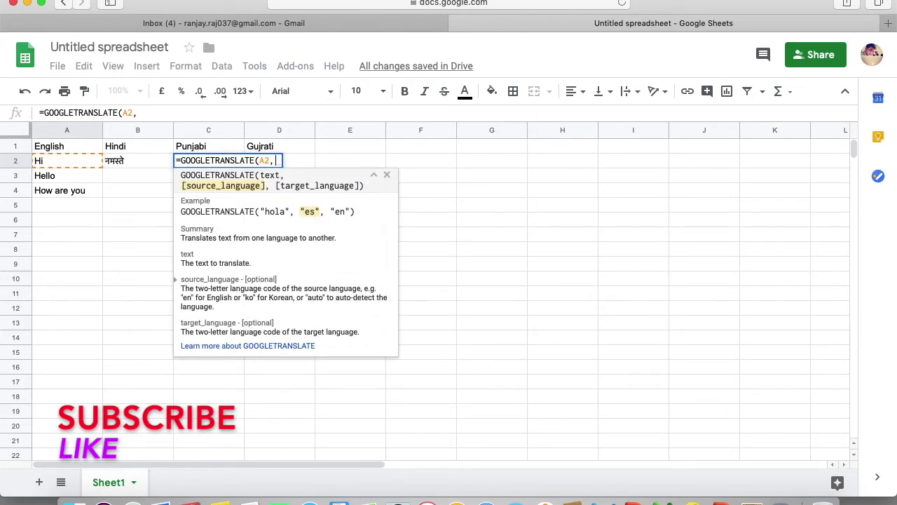
{"action": "type", "text": "en\""}
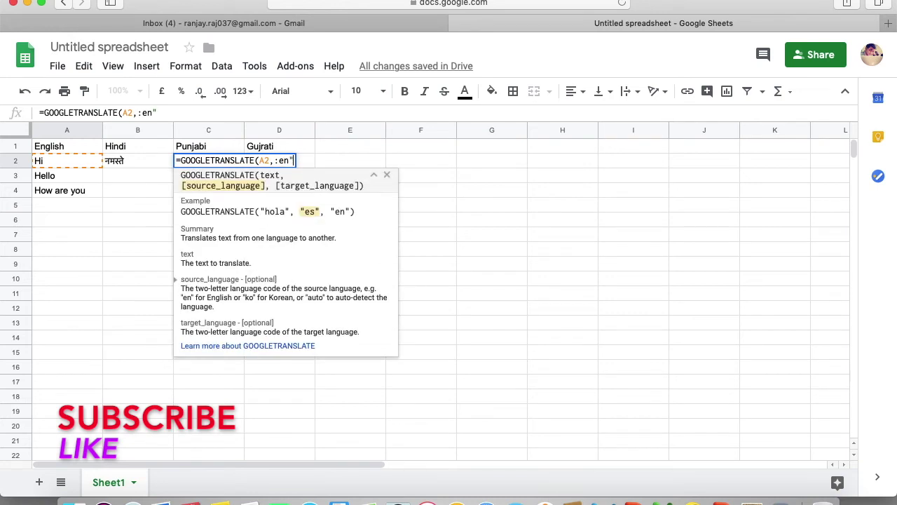
{"action": "left_click", "coordinate": [279, 161]}
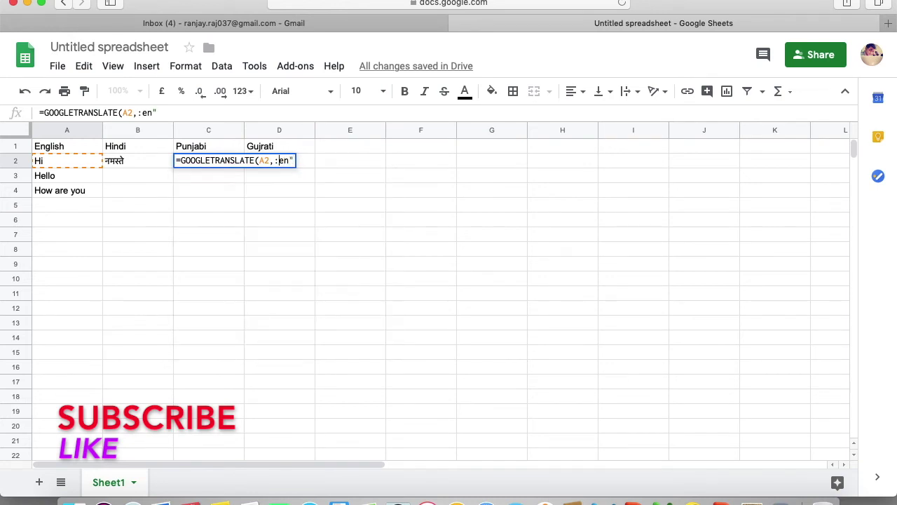
{"action": "key", "text": "BackSpace"}
{"action": "type", "text": "\""}
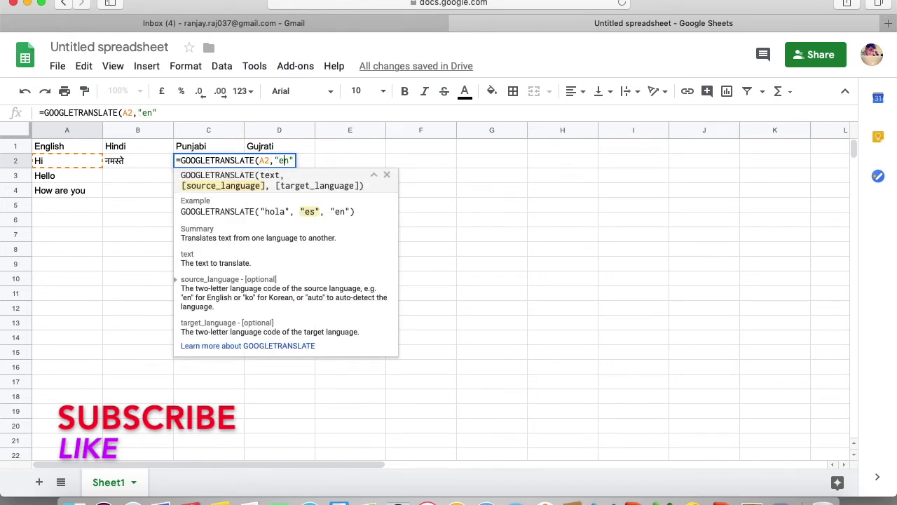
{"action": "type", "text": ","}
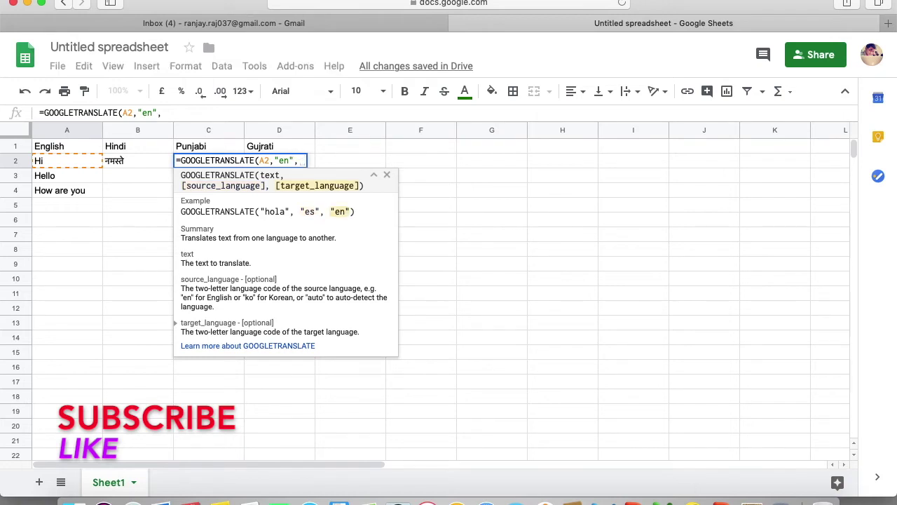
{"action": "type", "text": "\""}
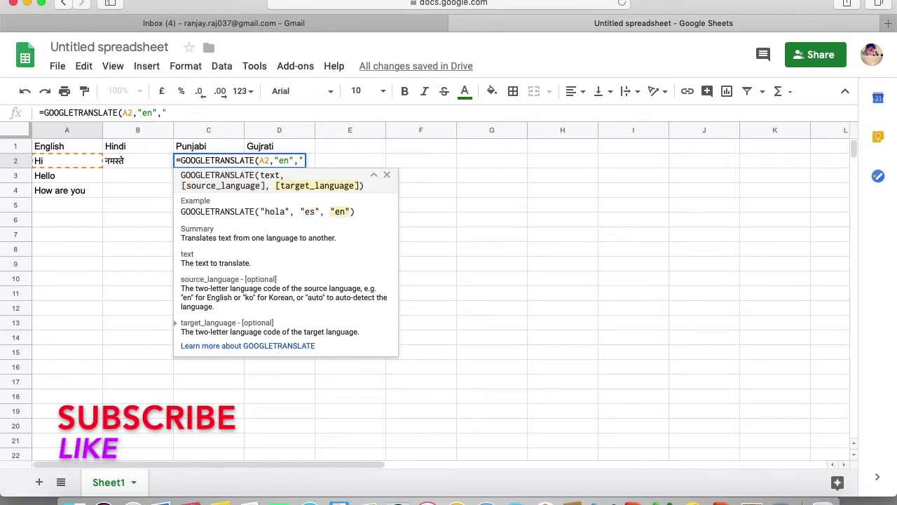
{"action": "type", "text": "pa\""}
{"action": "type", "text": ")"}
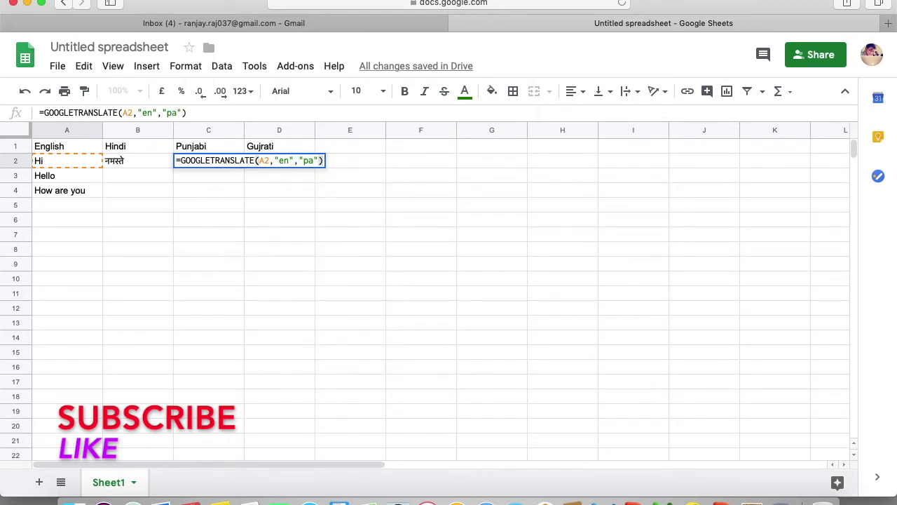
{"action": "key", "text": "Return"}
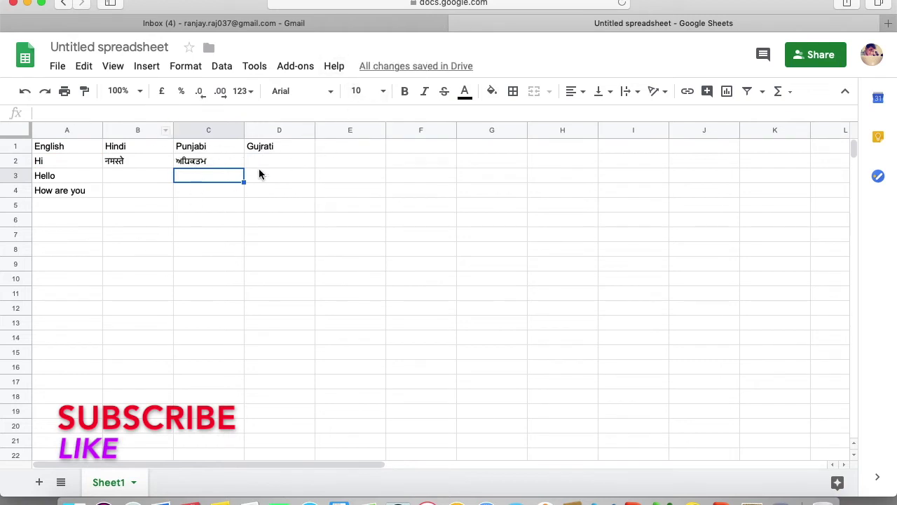
{"action": "left_click", "coordinate": [265, 163]}
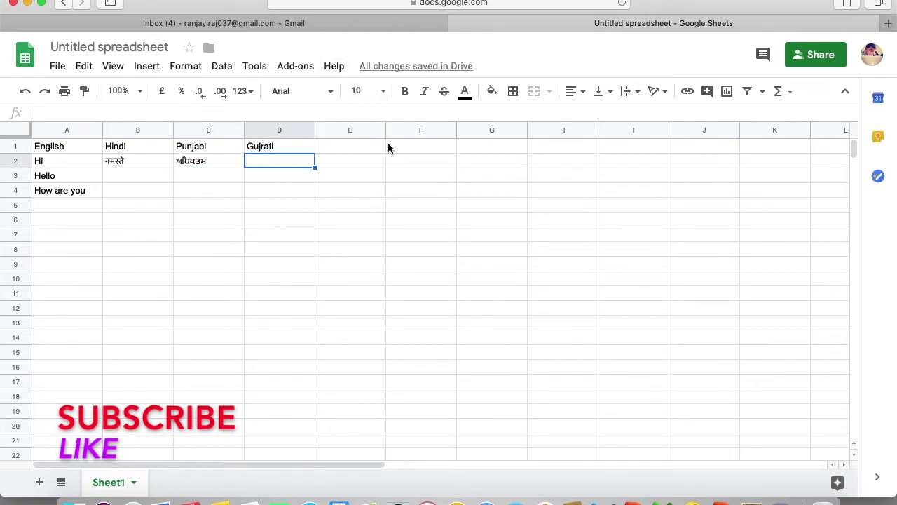
Step: Copy C2's formula into D2 and change its target language from pa to gu
{"action": "left_click", "coordinate": [185, 168]}
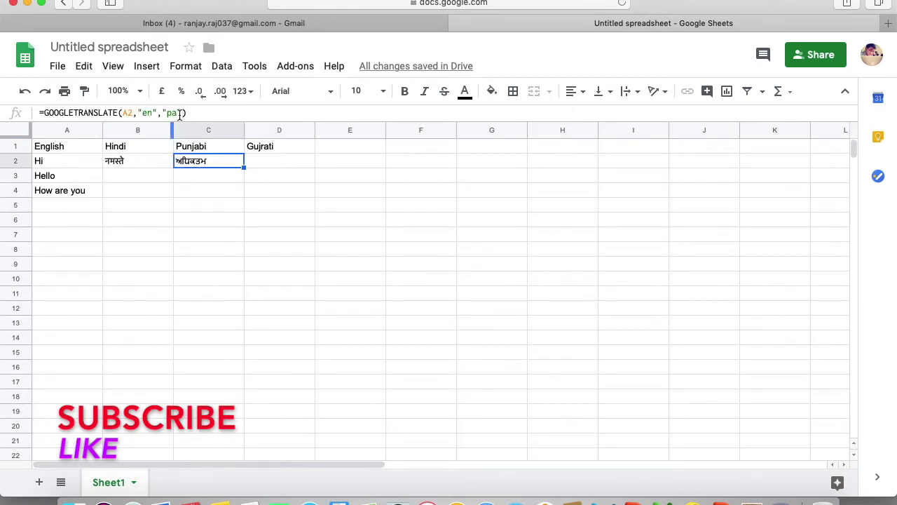
{"action": "left_click_drag", "start_coordinate": [189, 113], "coordinate": [38, 113]}
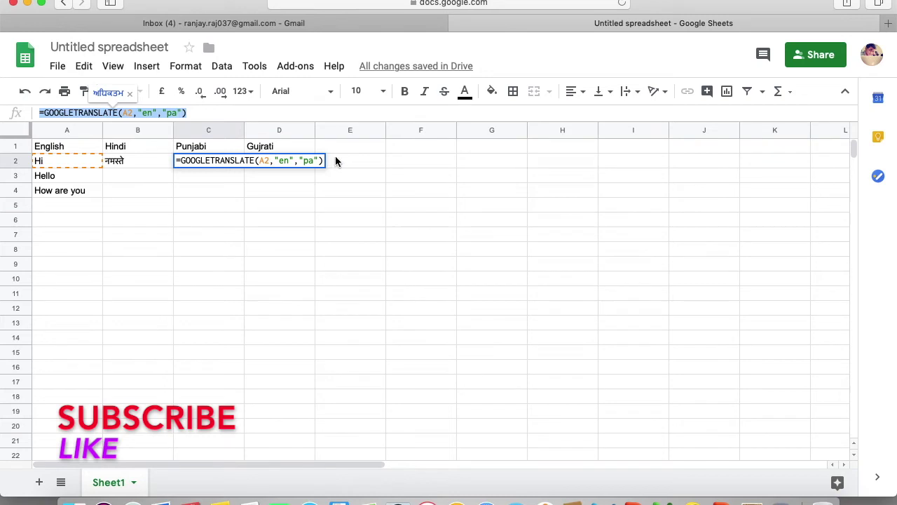
{"action": "left_click", "coordinate": [282, 148]}
{"action": "left_click", "coordinate": [276, 164]}
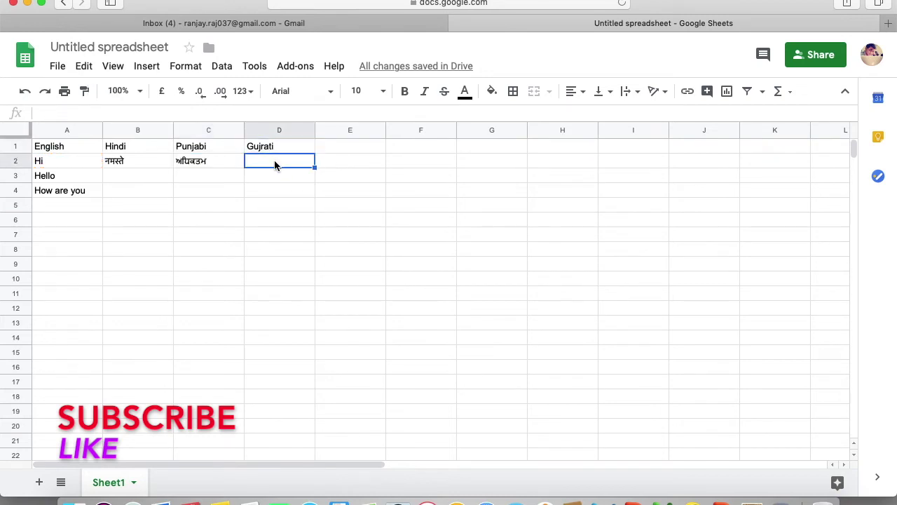
{"action": "type", "text": "=GOOGLETRANSLATE(A2,\"en\",\"pa\")"}
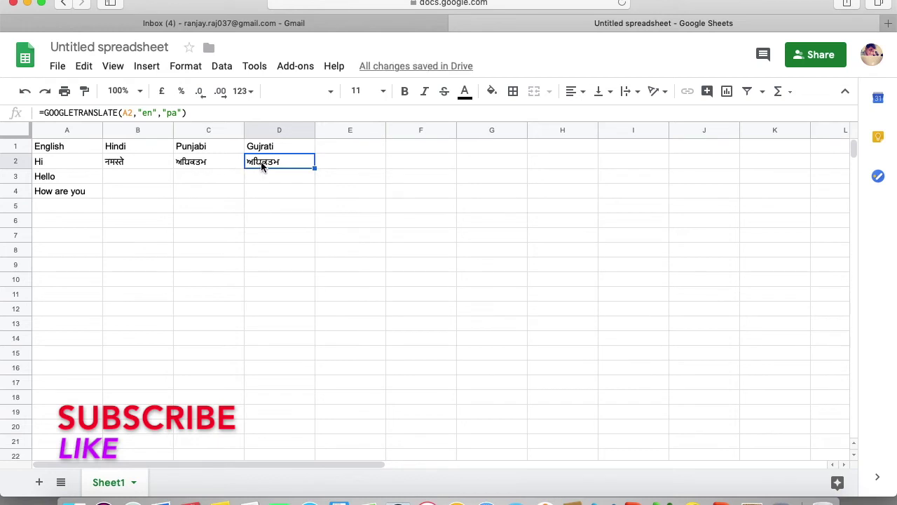
{"action": "left_click", "coordinate": [178, 113]}
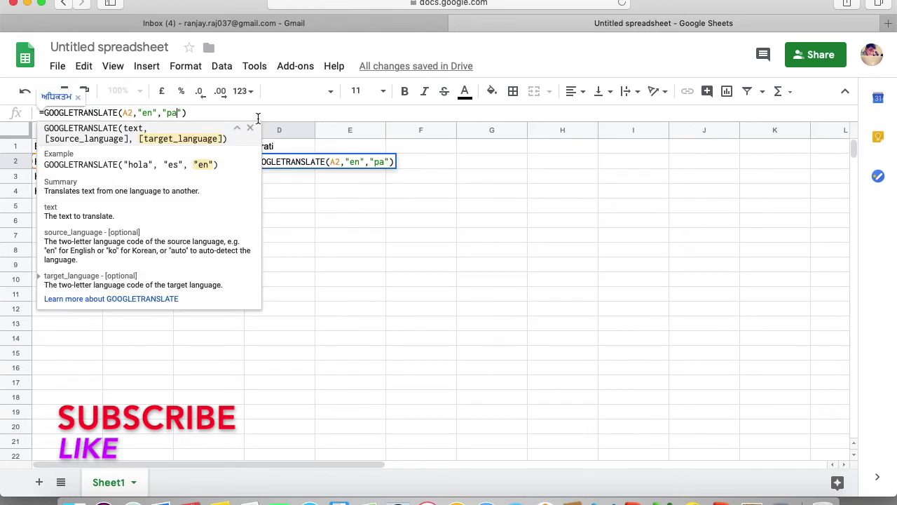
{"action": "key", "text": "BackSpace"}
{"action": "key", "text": "BackSpace"}
{"action": "type", "text": "gu"}
{"action": "key", "text": "Return"}
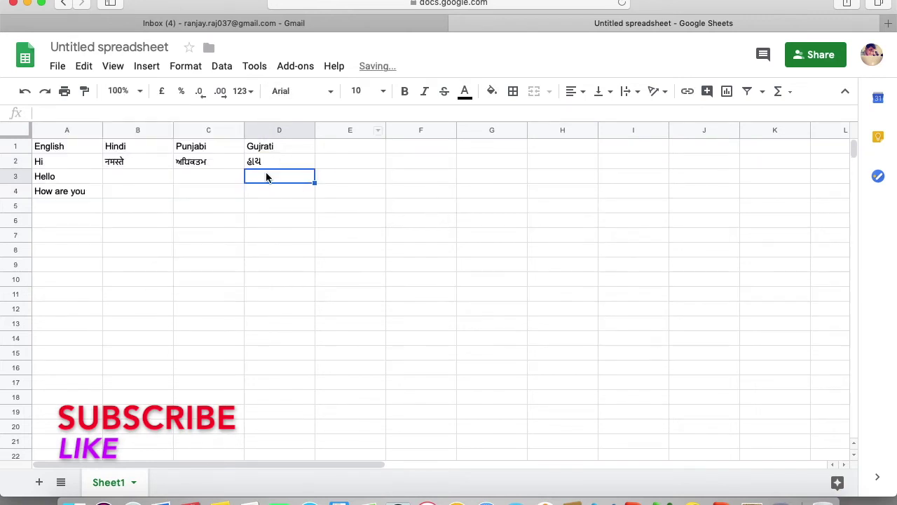
{"action": "left_click", "coordinate": [150, 166]}
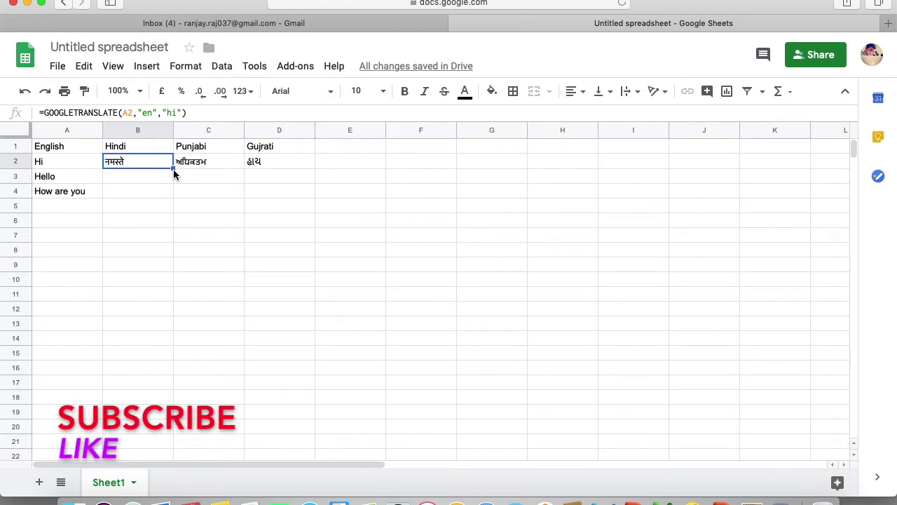
Step: Fill the B2, C2 and D2 translation formulas down through row 4
{"action": "left_click_drag", "start_coordinate": [173, 169], "coordinate": [177, 195]}
{"action": "left_click", "coordinate": [231, 166]}
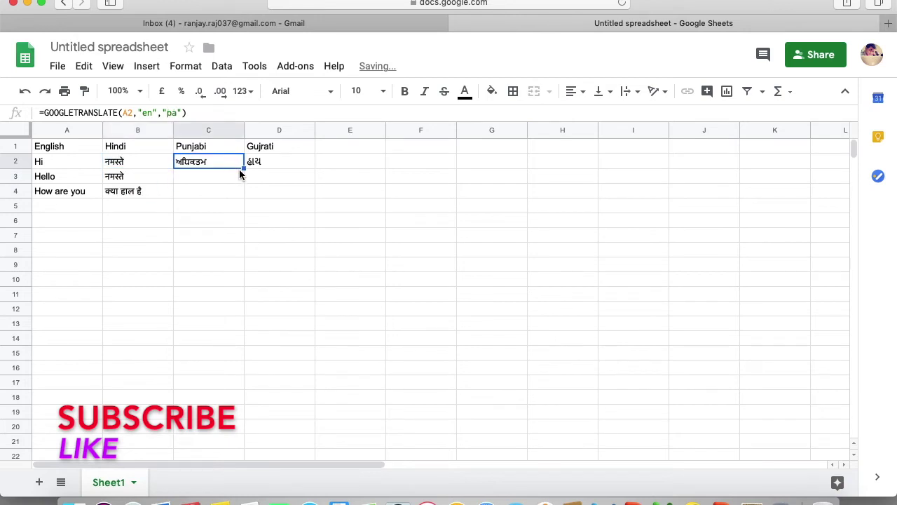
{"action": "left_click_drag", "start_coordinate": [244, 168], "coordinate": [244, 191]}
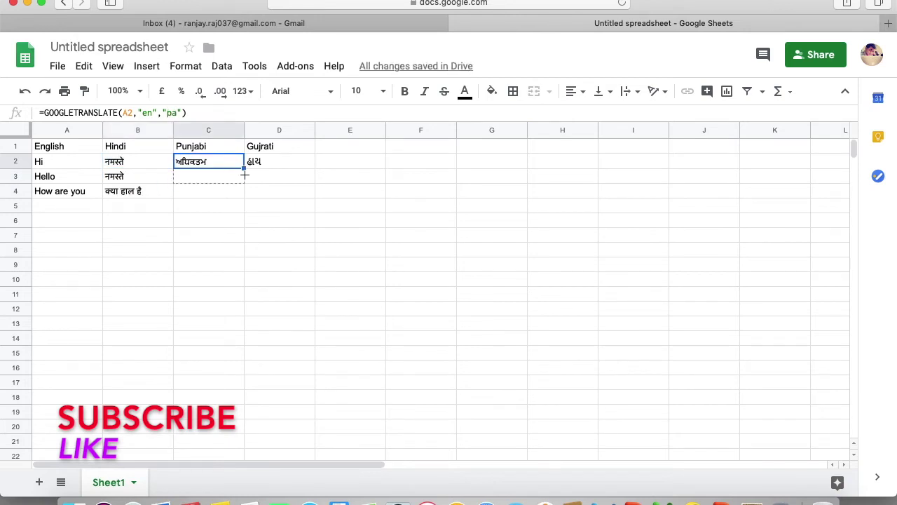
{"action": "left_click", "coordinate": [289, 163]}
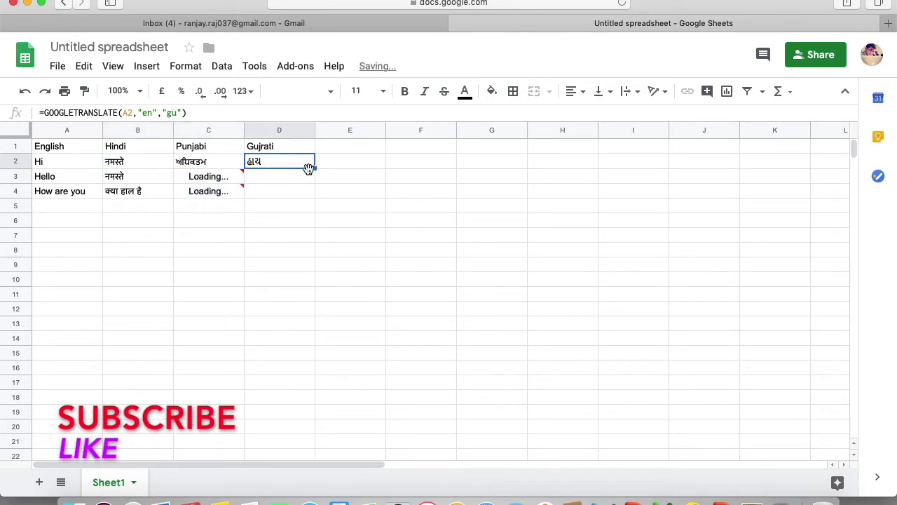
{"action": "left_click_drag", "start_coordinate": [314, 168], "coordinate": [316, 194]}
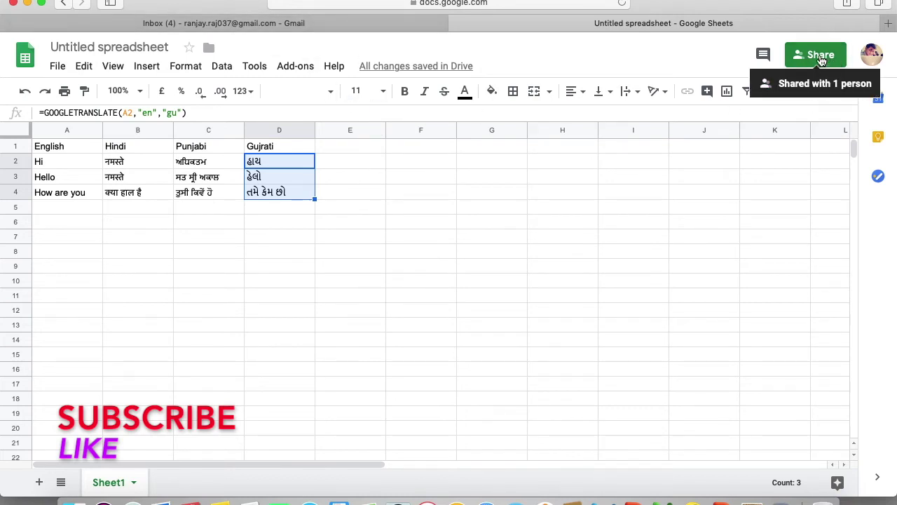
{"action": "left_click", "coordinate": [889, 23]}
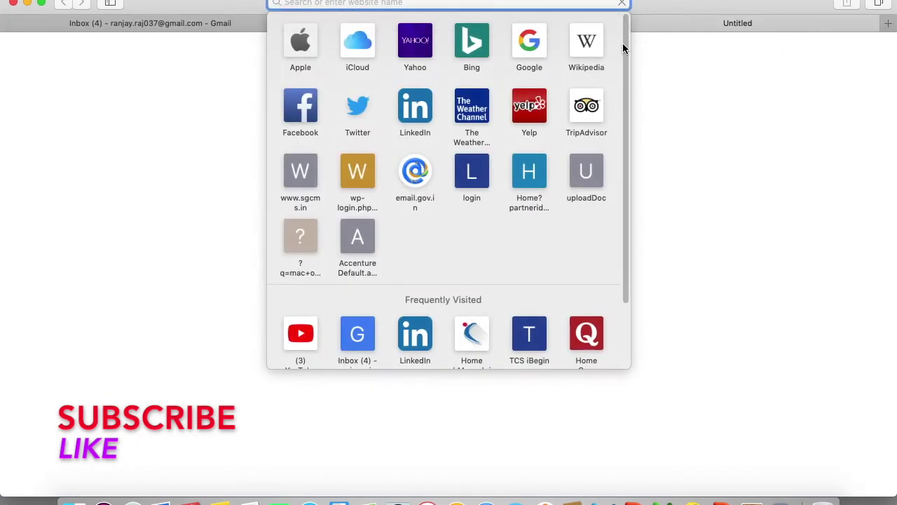
Step: Open google.com in the new tab and sign in with the second account's password
{"action": "left_click", "coordinate": [546, 49]}
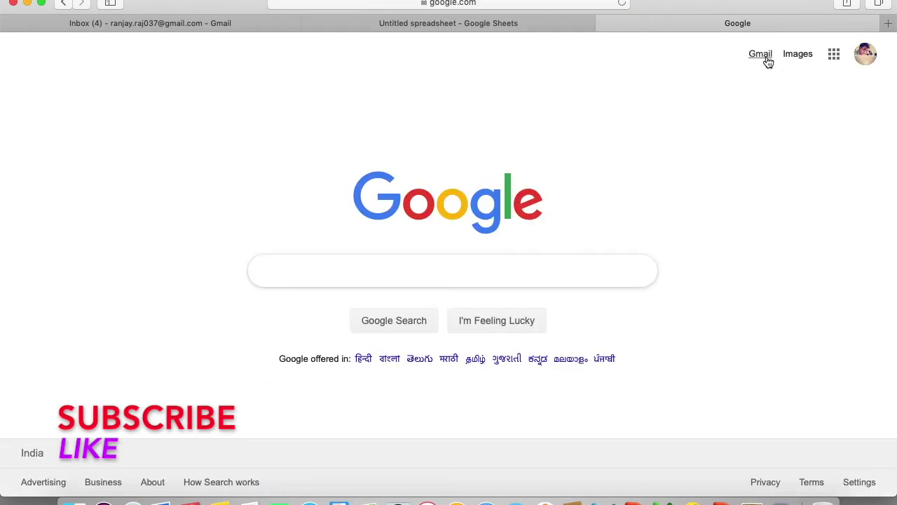
{"action": "left_click", "coordinate": [868, 61]}
{"action": "mouse_move", "coordinate": [764, 196]}
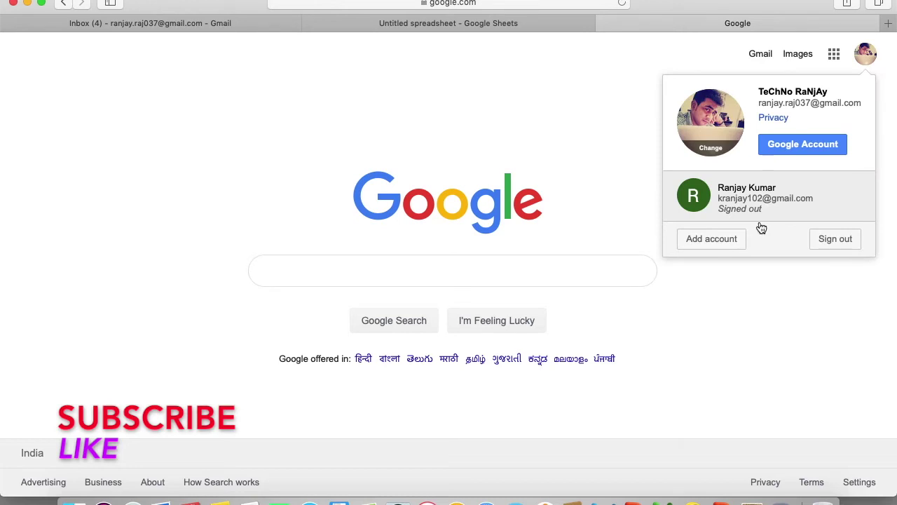
{"action": "left_click", "coordinate": [760, 210]}
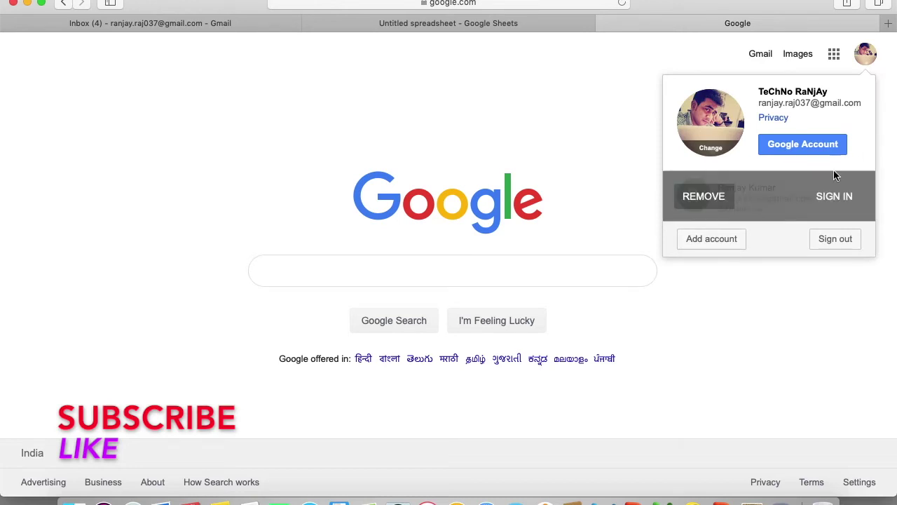
{"action": "left_click", "coordinate": [832, 194]}
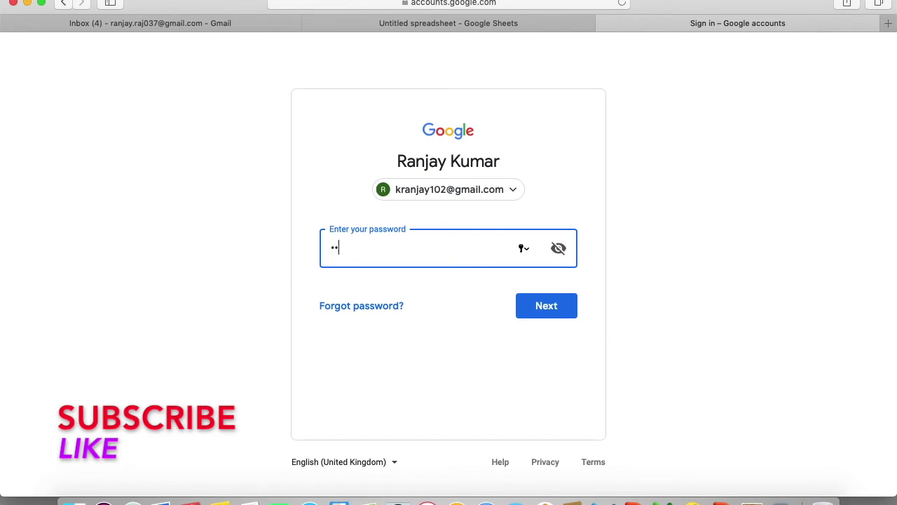
{"action": "type", "text": "1"}
{"action": "key", "text": "Return"}
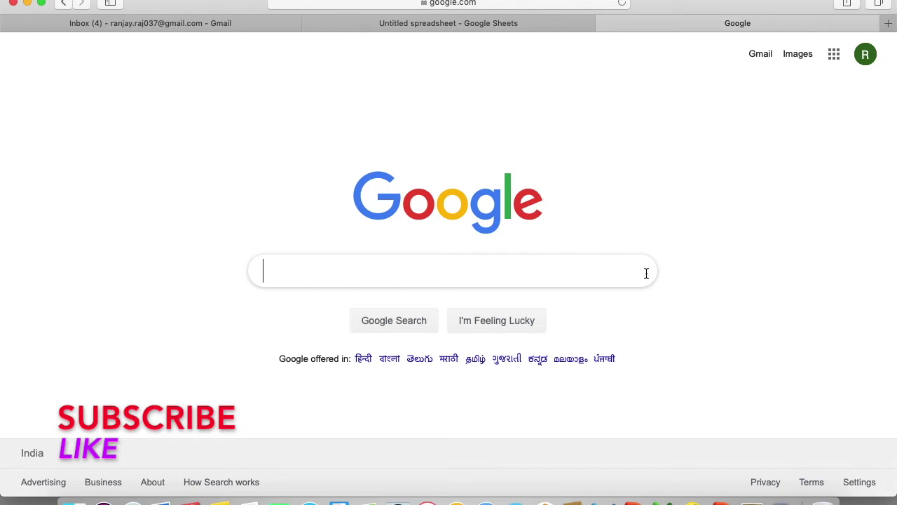
{"action": "left_click", "coordinate": [865, 54]}
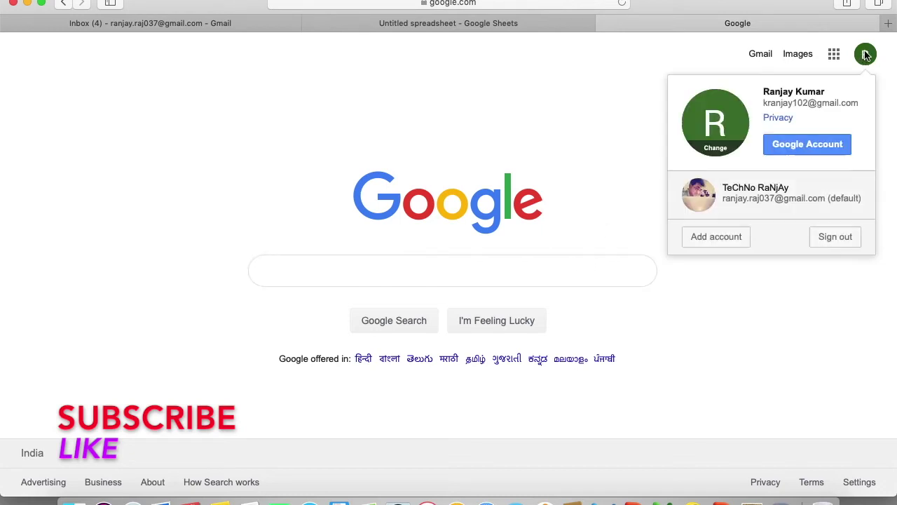
Step: In the second account's Gmail, open the invitation email and the shared Untitled spreadsheet
{"action": "left_click", "coordinate": [761, 56]}
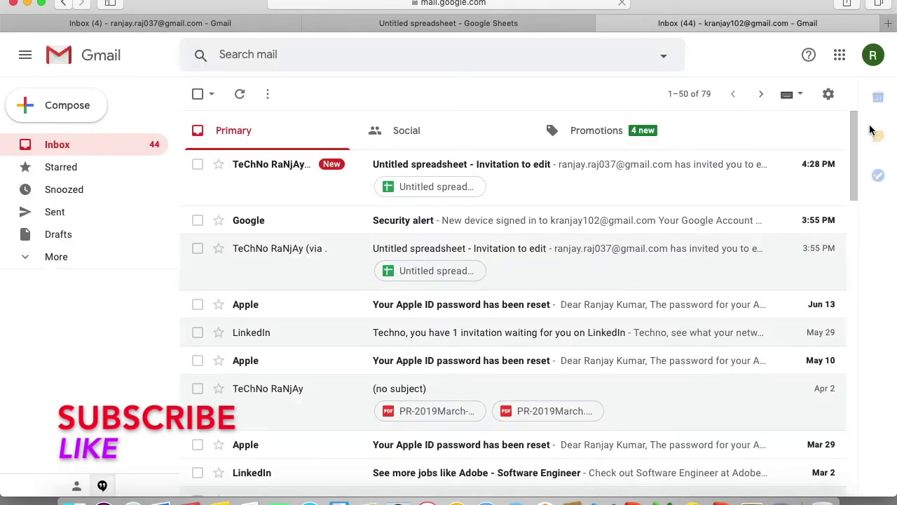
{"action": "left_click", "coordinate": [143, 23]}
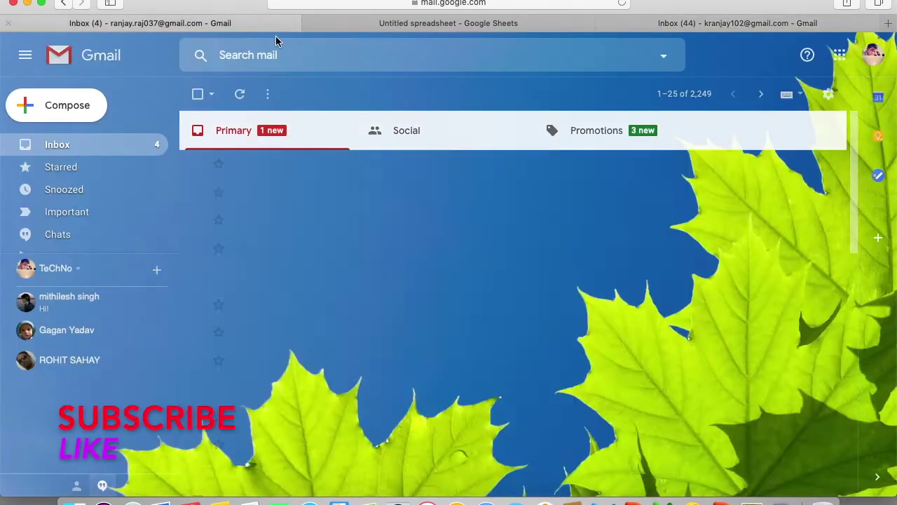
{"action": "left_click", "coordinate": [421, 23]}
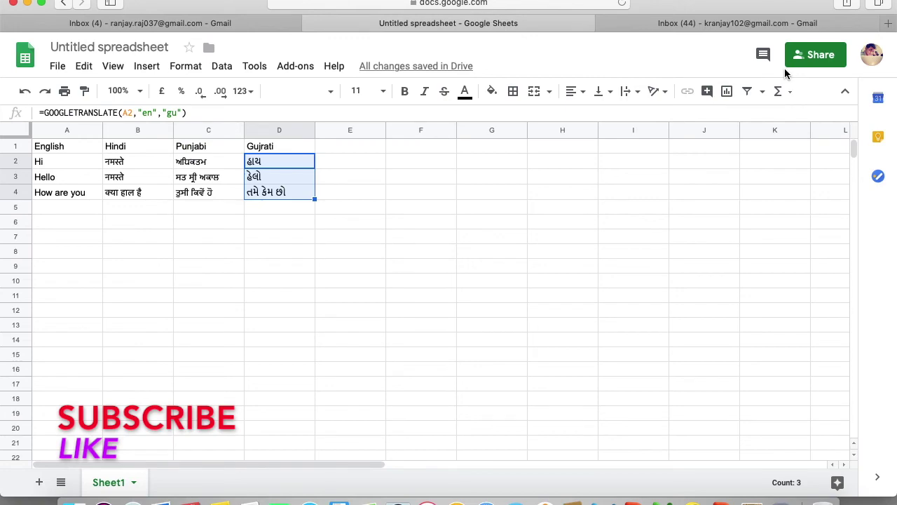
{"action": "left_click", "coordinate": [725, 27]}
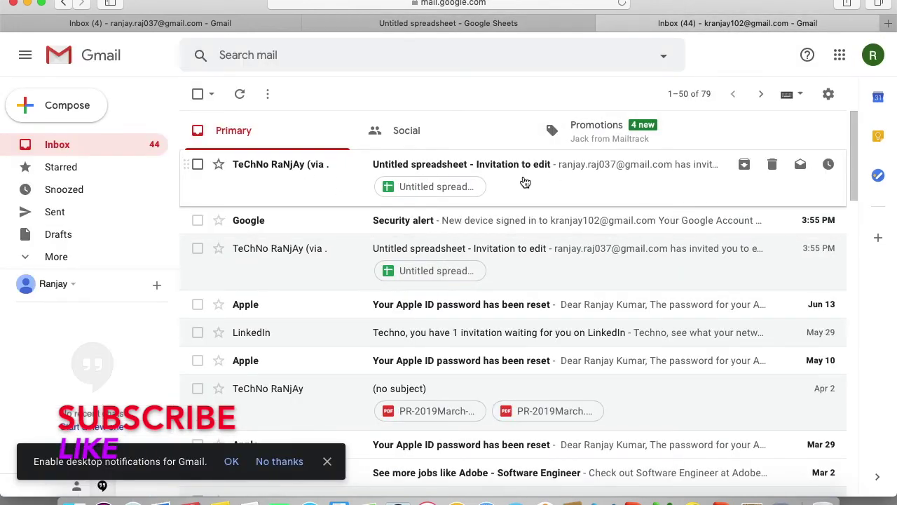
{"action": "left_click", "coordinate": [690, 205]}
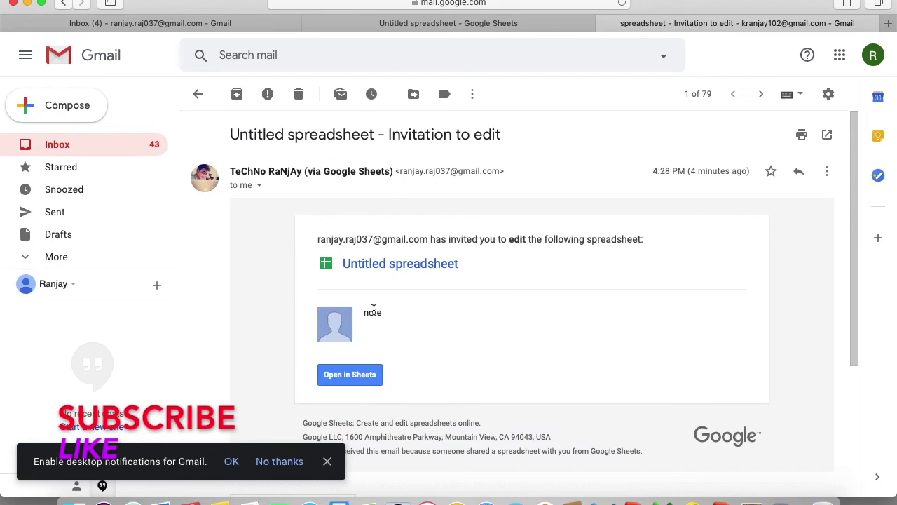
{"action": "left_click", "coordinate": [349, 378]}
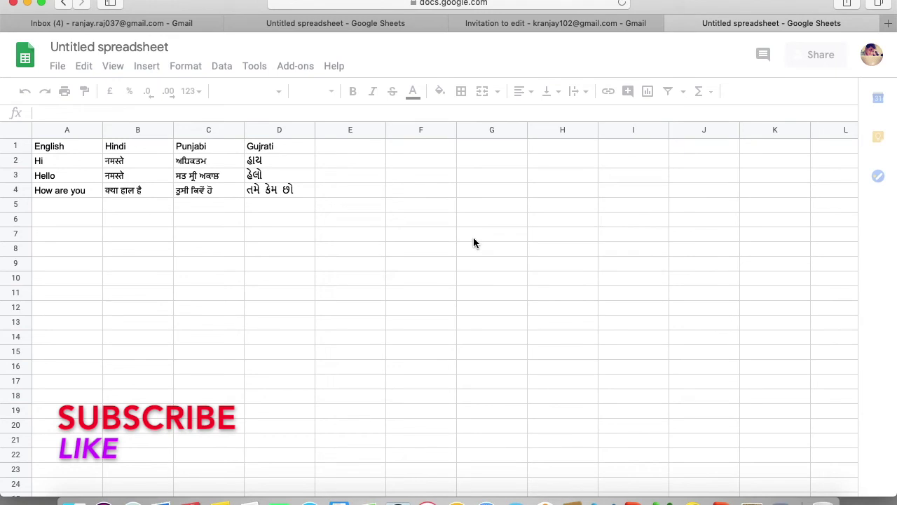
Step: Finish 'How are you brother' in A4 so B4–D4 show its Hindi, Punjabi and Gujrati translations
{"action": "left_click", "coordinate": [89, 196]}
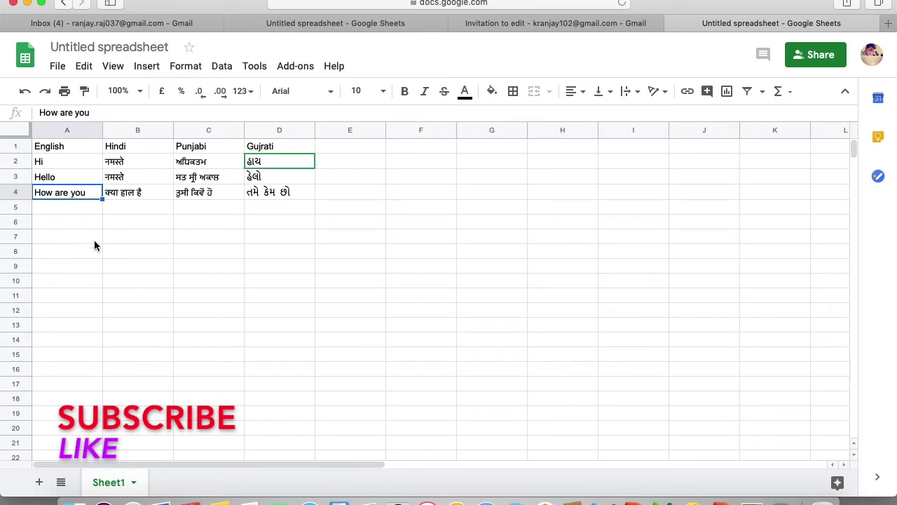
{"action": "double_click", "coordinate": [92, 195]}
{"action": "type", "text": "br"}
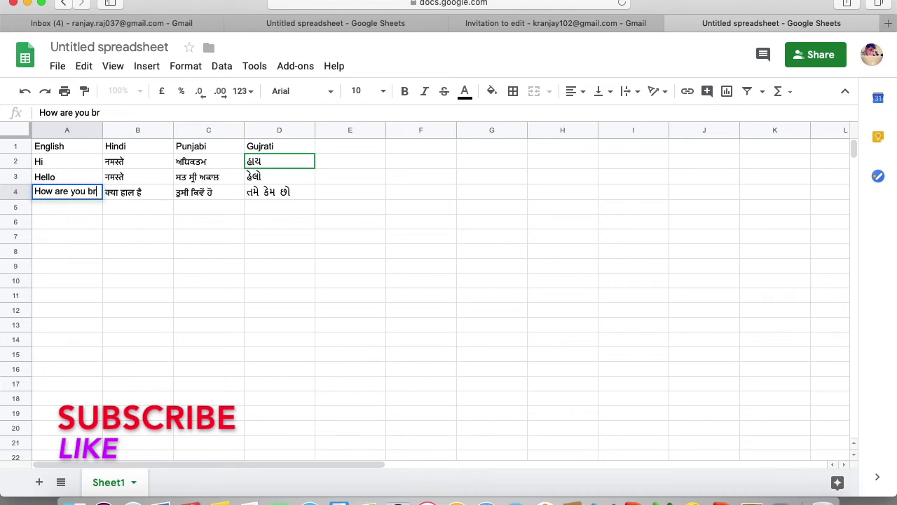
{"action": "type", "text": "other"}
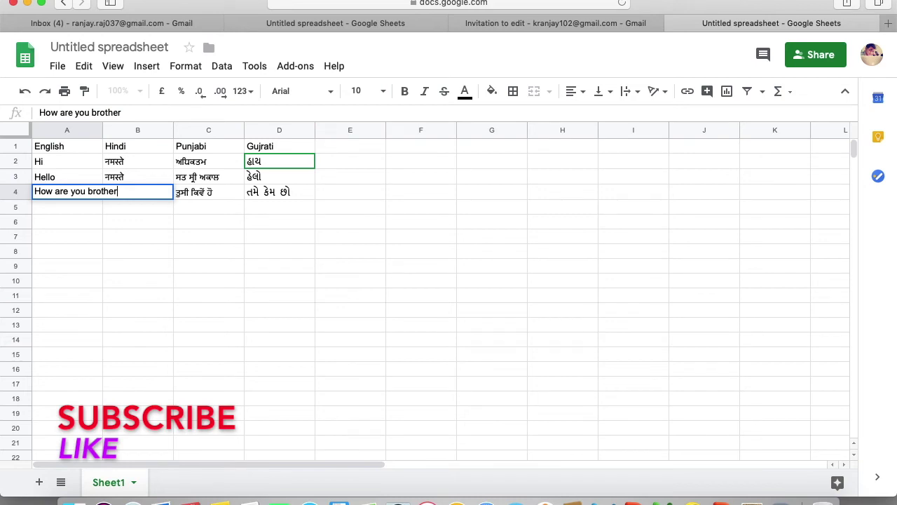
{"action": "key", "text": "Return"}
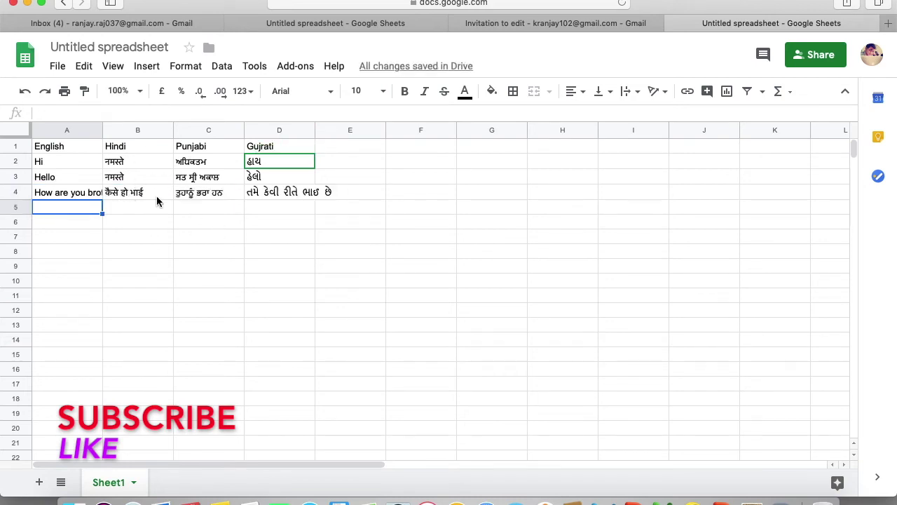
Step: Reopen the shared sheet from the Gmail invitation and compare row 4 across both account tabs
{"action": "mouse_move", "coordinate": [555, 23]}
{"action": "left_click", "coordinate": [673, 25]}
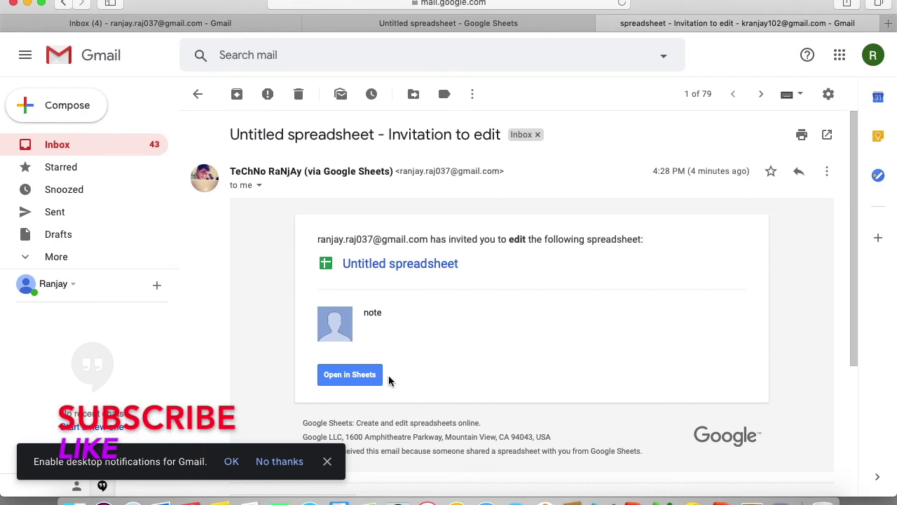
{"action": "left_click", "coordinate": [361, 380]}
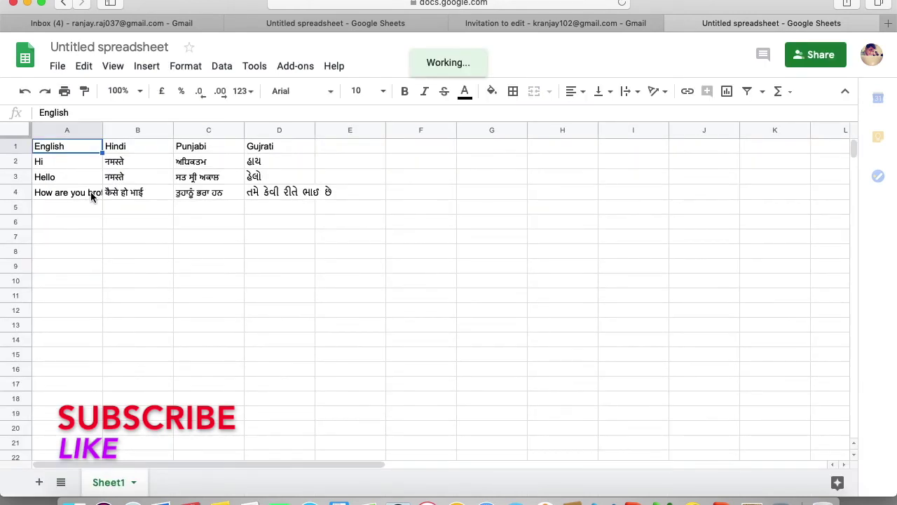
{"action": "left_click", "coordinate": [77, 199]}
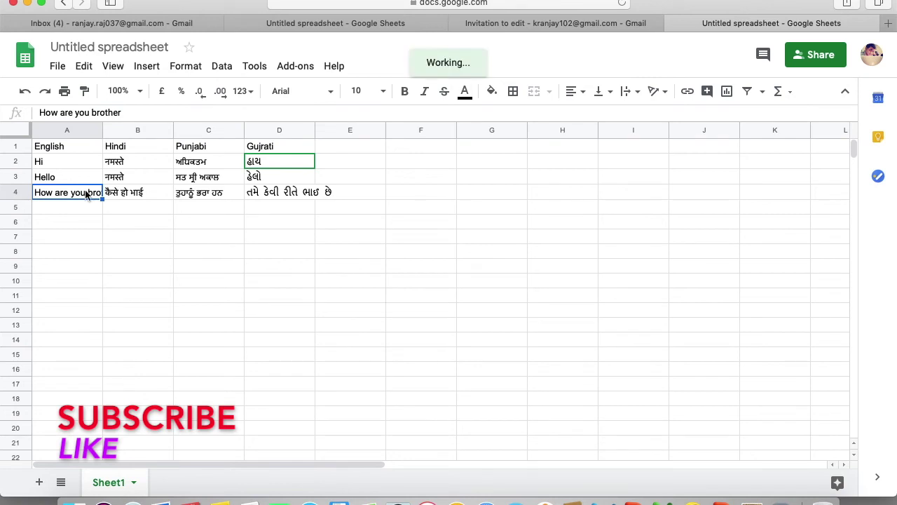
{"action": "left_click", "coordinate": [343, 23]}
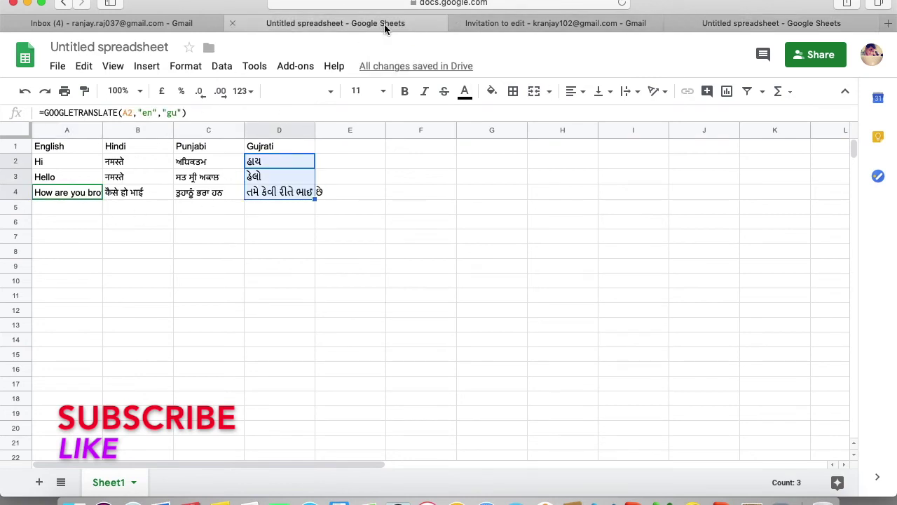
{"action": "left_click", "coordinate": [67, 193]}
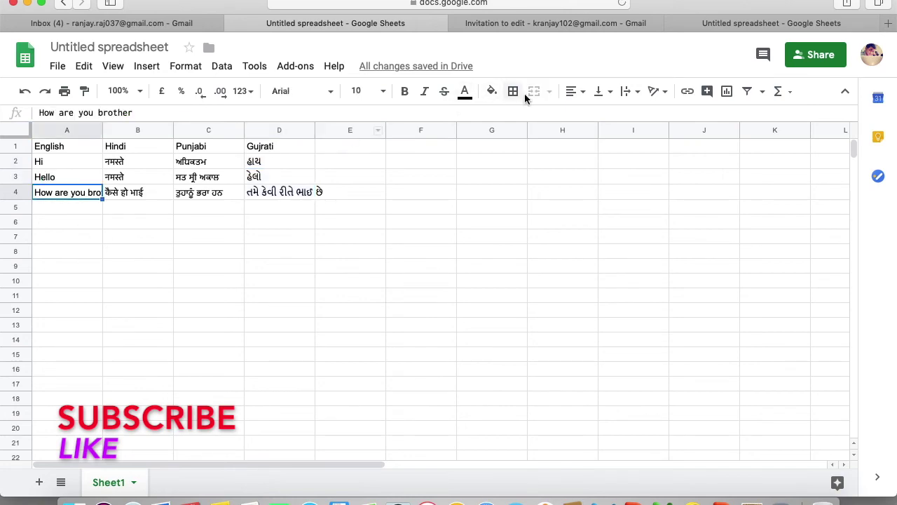
{"action": "left_click", "coordinate": [607, 27]}
{"action": "left_click", "coordinate": [421, 26]}
{"action": "left_click", "coordinate": [435, 179]}
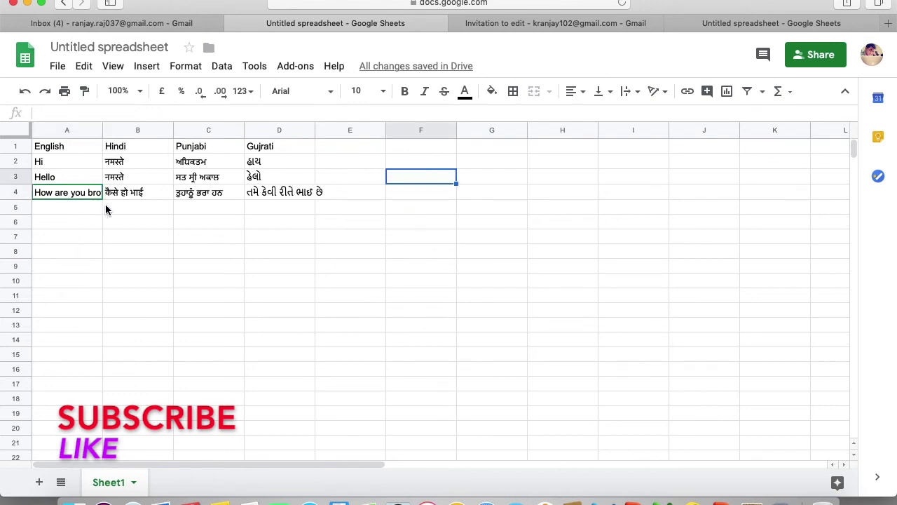
Step: Enter a three-word hello greeting with a name in A7 and widen column A
{"action": "left_click", "coordinate": [70, 239]}
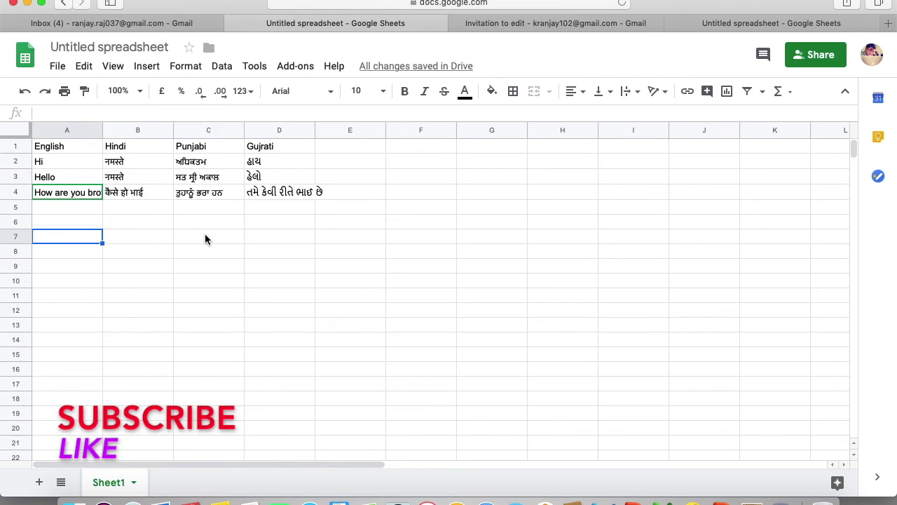
{"action": "type", "text": "hello Techno"}
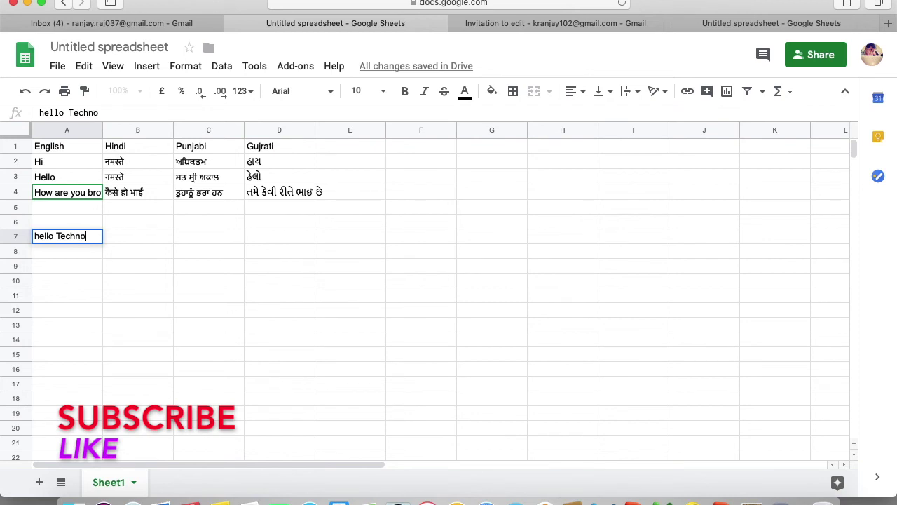
{"action": "type", "text": " Ranjay"}
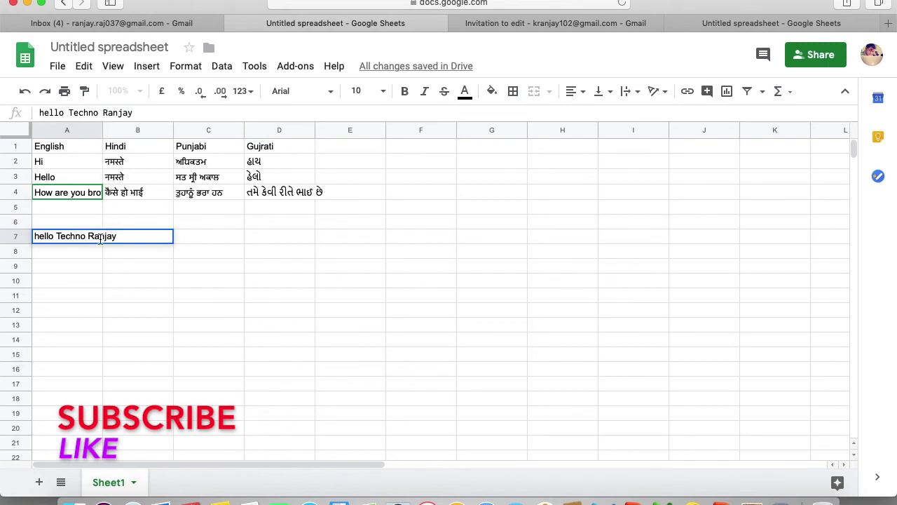
{"action": "left_click", "coordinate": [94, 272]}
{"action": "left_click", "coordinate": [92, 236]}
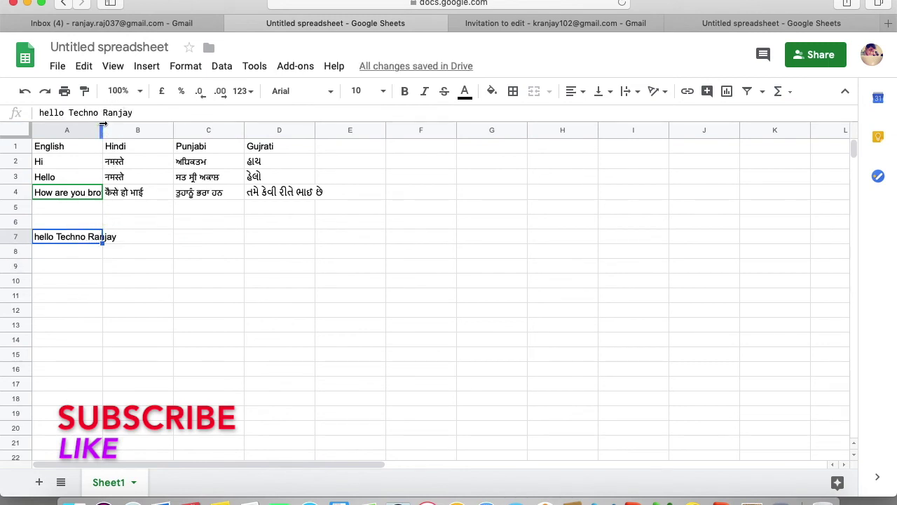
{"action": "left_click_drag", "start_coordinate": [103, 125], "coordinate": [173, 127]}
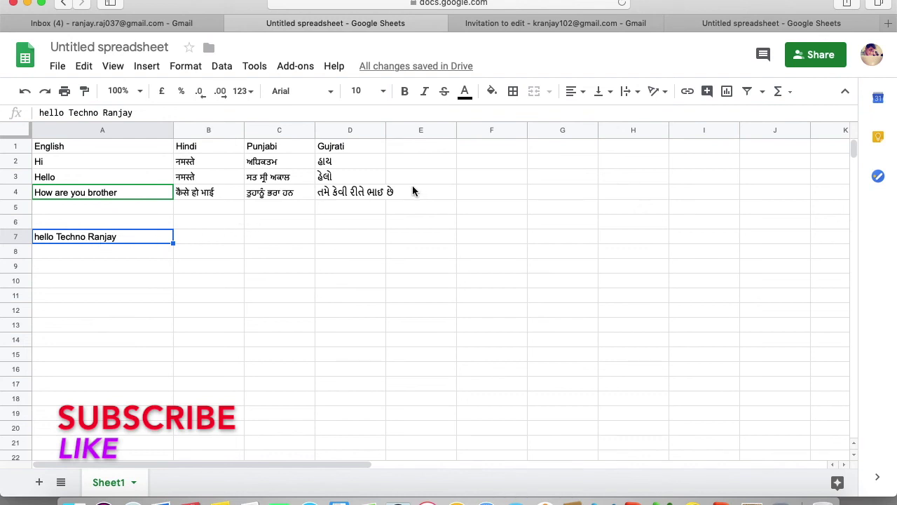
Step: Split the A7 greeting into columns using Space as the separator
{"action": "left_click", "coordinate": [227, 72]}
{"action": "left_click", "coordinate": [222, 74]}
{"action": "left_click", "coordinate": [222, 73]}
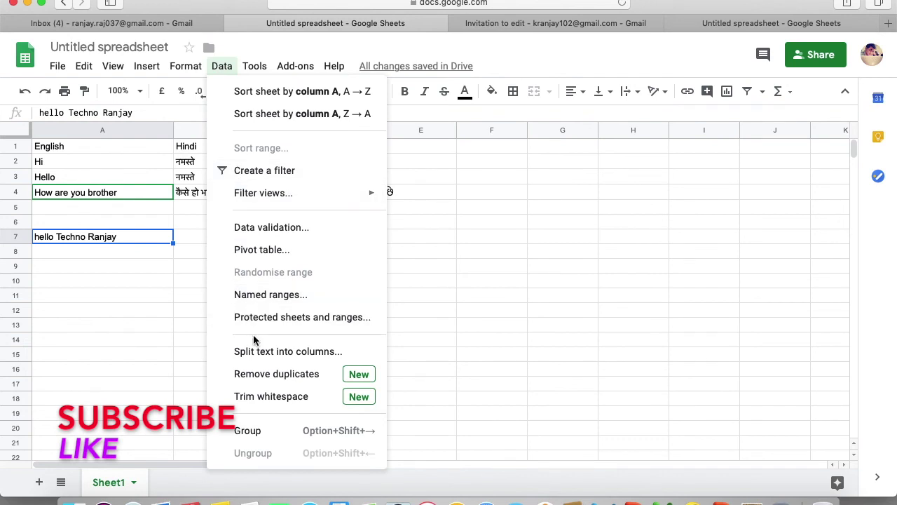
{"action": "left_click", "coordinate": [308, 353]}
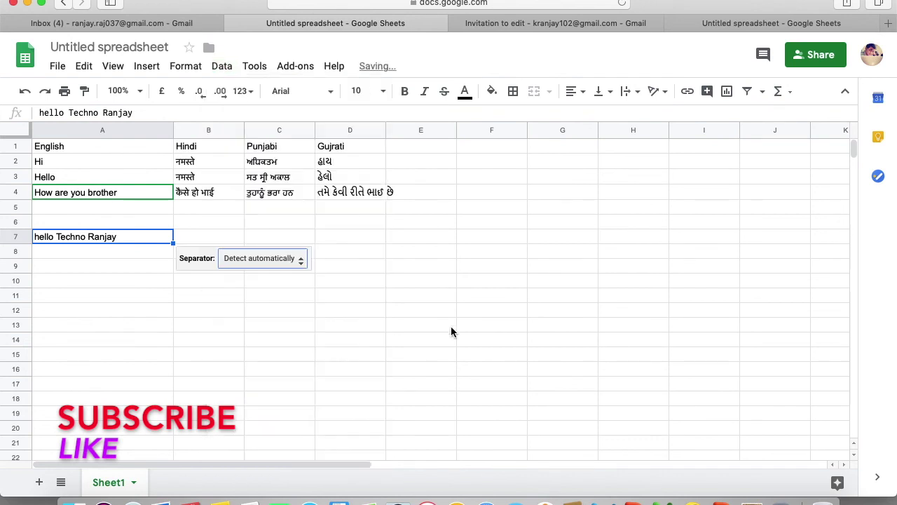
{"action": "left_click", "coordinate": [300, 261]}
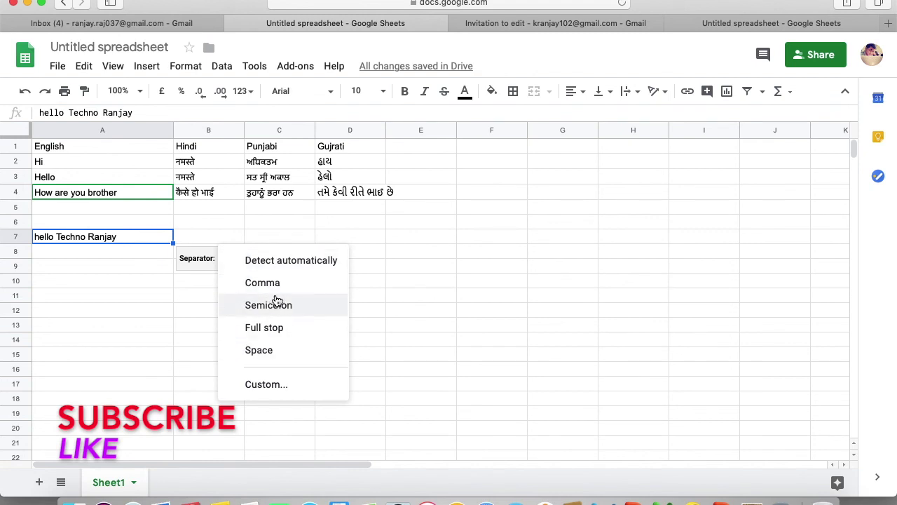
{"action": "left_click", "coordinate": [272, 353]}
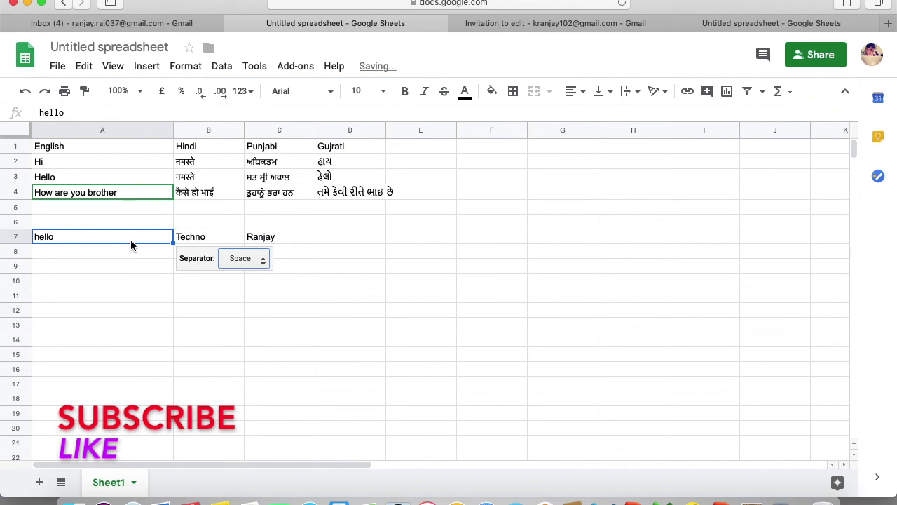
{"action": "left_click", "coordinate": [239, 240]}
Step: Check the split words in A7–C7 and widen column D for the Gujarati text
{"action": "left_click", "coordinate": [276, 243]}
{"action": "left_click", "coordinate": [107, 236]}
{"action": "left_click", "coordinate": [208, 238]}
{"action": "left_click", "coordinate": [260, 242]}
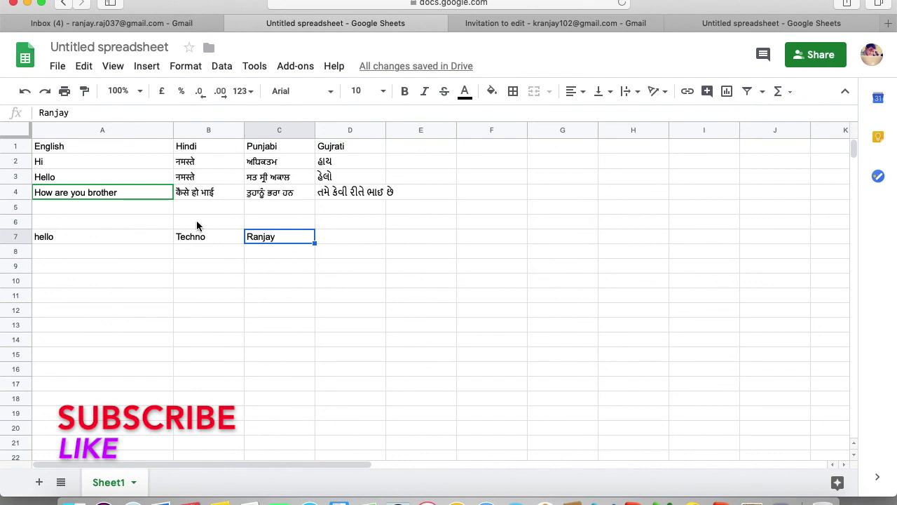
{"action": "mouse_move", "coordinate": [208, 130]}
{"action": "left_click_drag", "start_coordinate": [386, 129], "coordinate": [403, 129]}
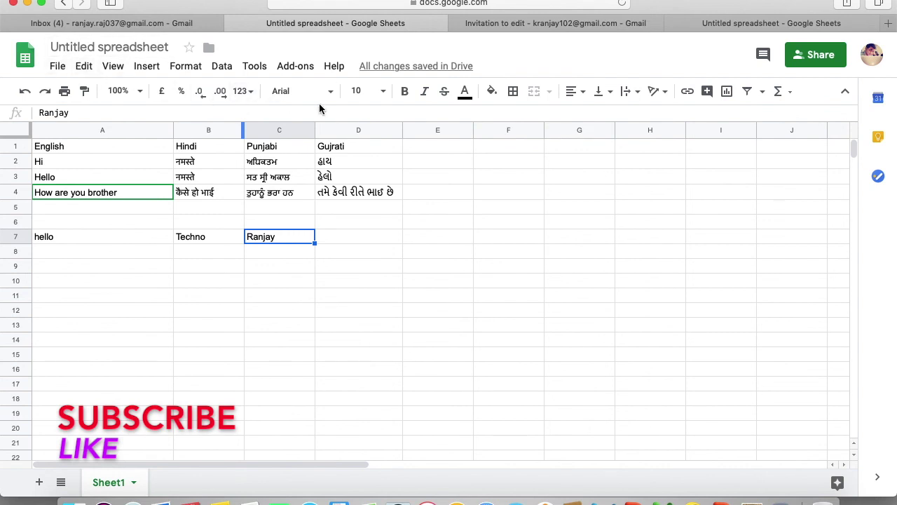
Step: Open version history and compare the 16:28 version with the current 16:35 version
{"action": "left_click", "coordinate": [64, 69]}
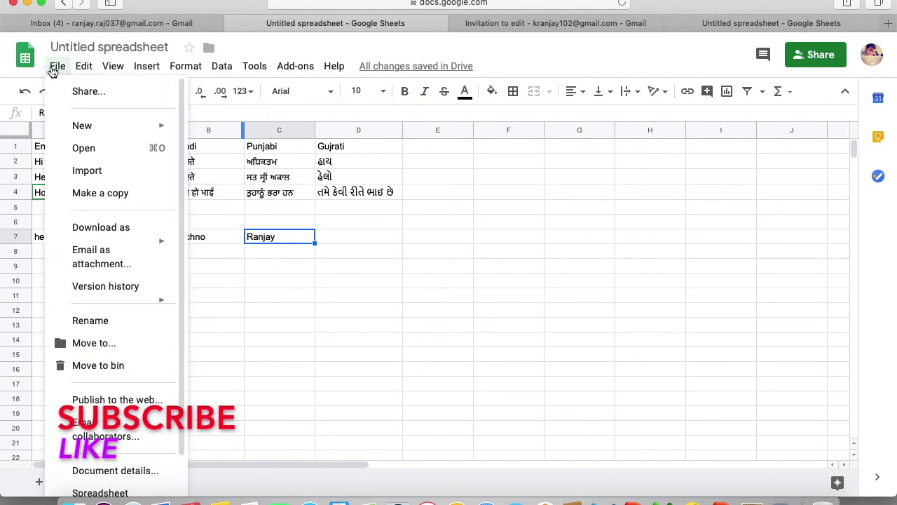
{"action": "mouse_move", "coordinate": [106, 287]}
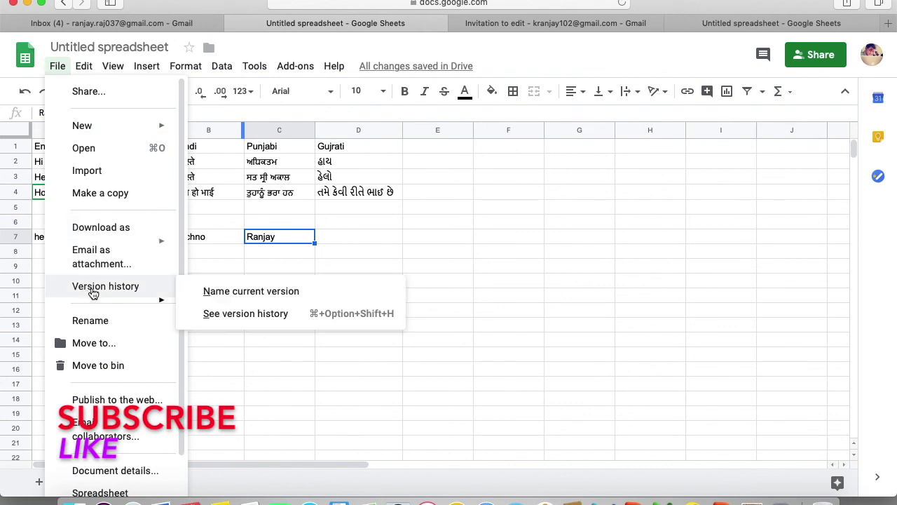
{"action": "left_click", "coordinate": [226, 316]}
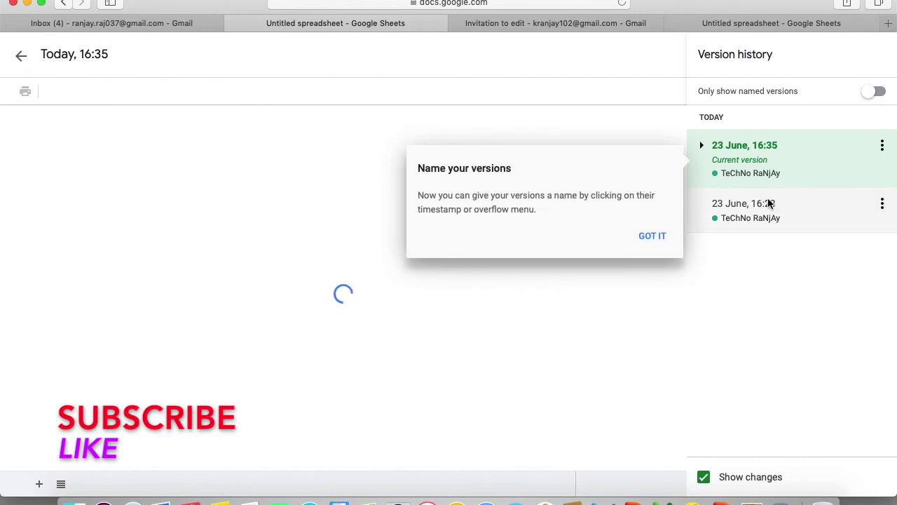
{"action": "left_click", "coordinate": [652, 238]}
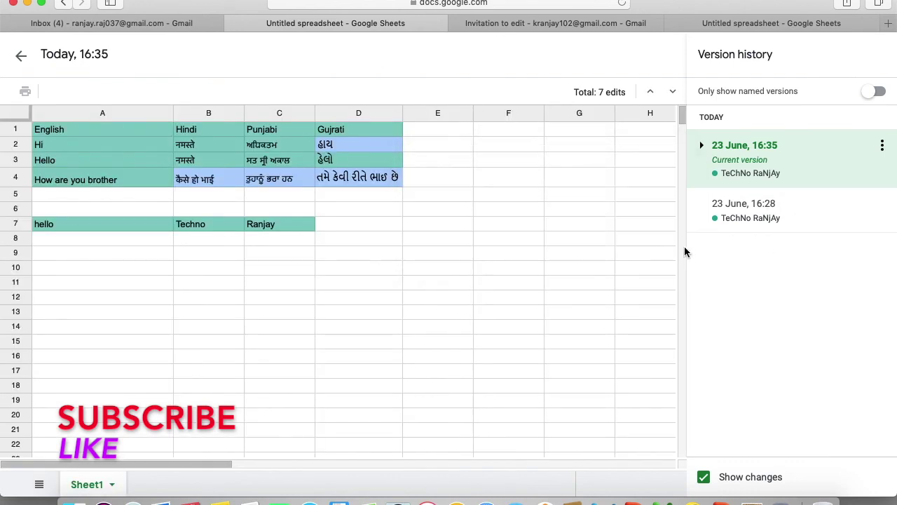
{"action": "left_click", "coordinate": [750, 214]}
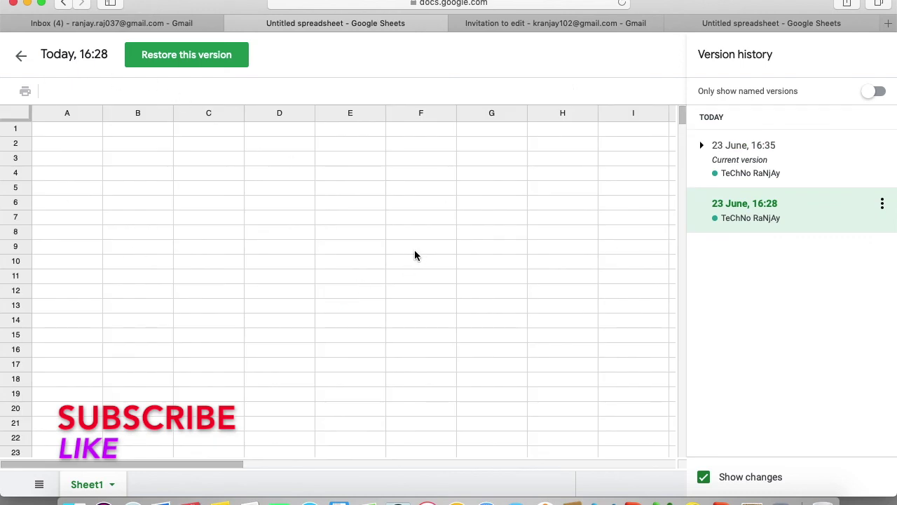
{"action": "left_click", "coordinate": [776, 153]}
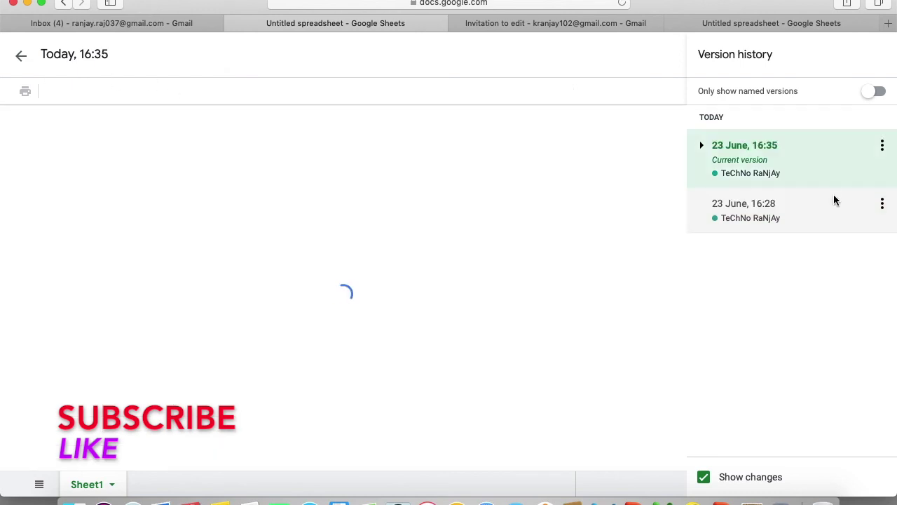